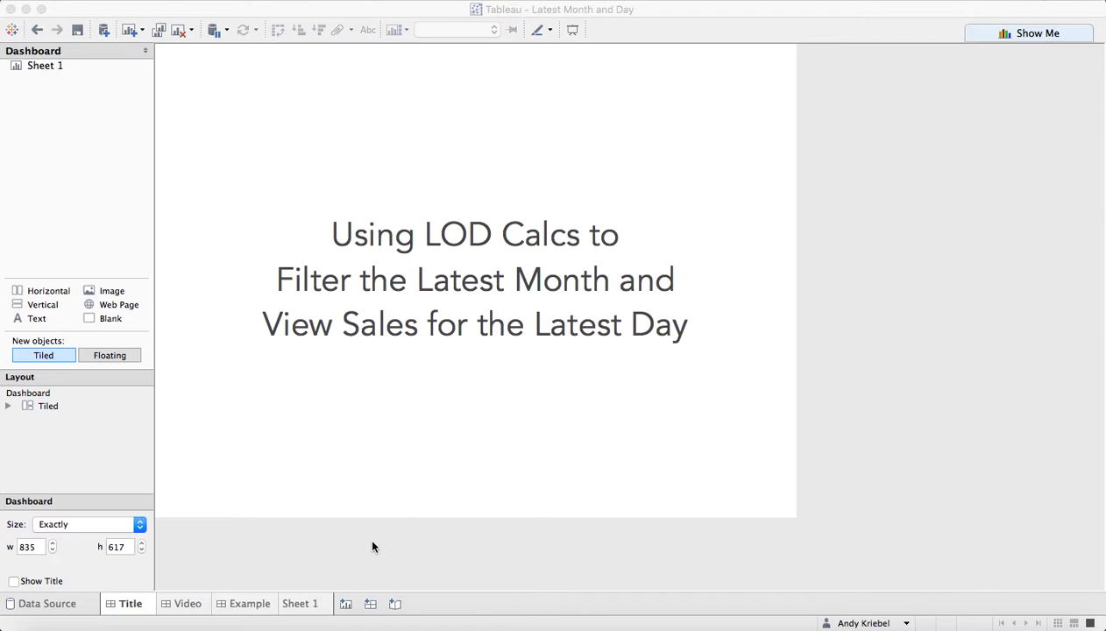
# Step: On Sheet 1, chart the sum of Sales by continuous day of Order Date, with a separate row for each Region
pyautogui.click(297, 604)
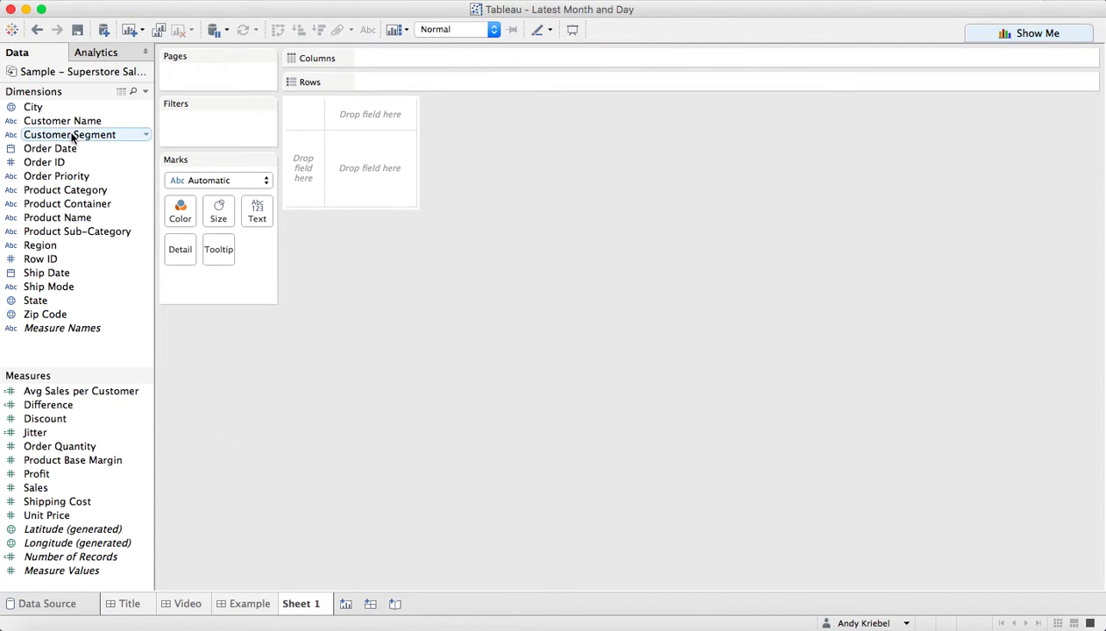
pyautogui.moveTo(69, 149); pyautogui.dragTo(435, 68)
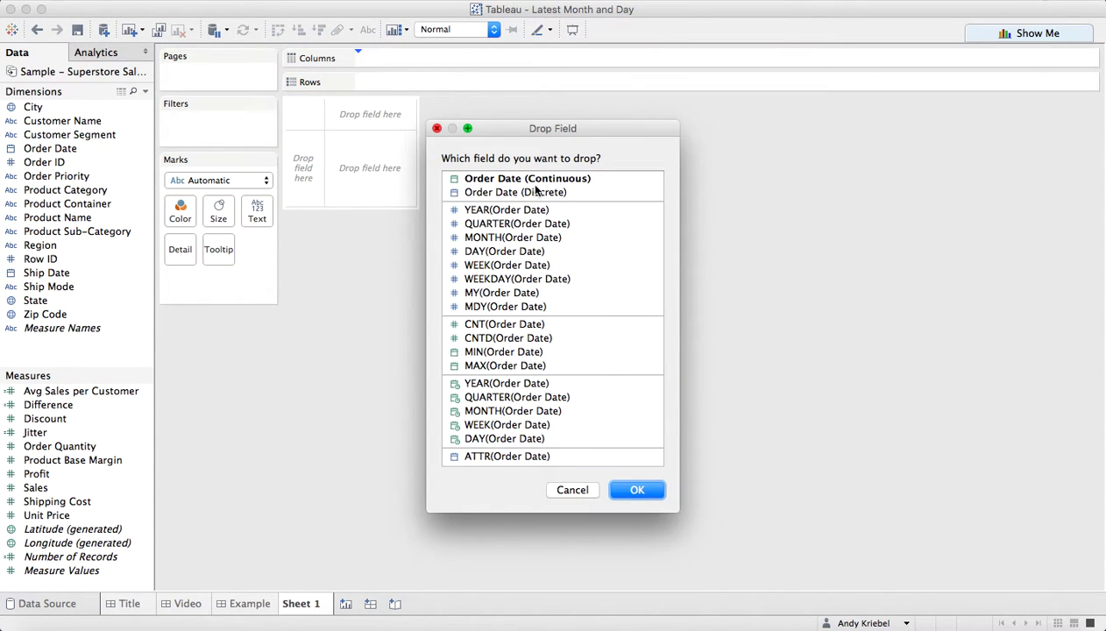
pyautogui.click(506, 438)
pyautogui.click(637, 490)
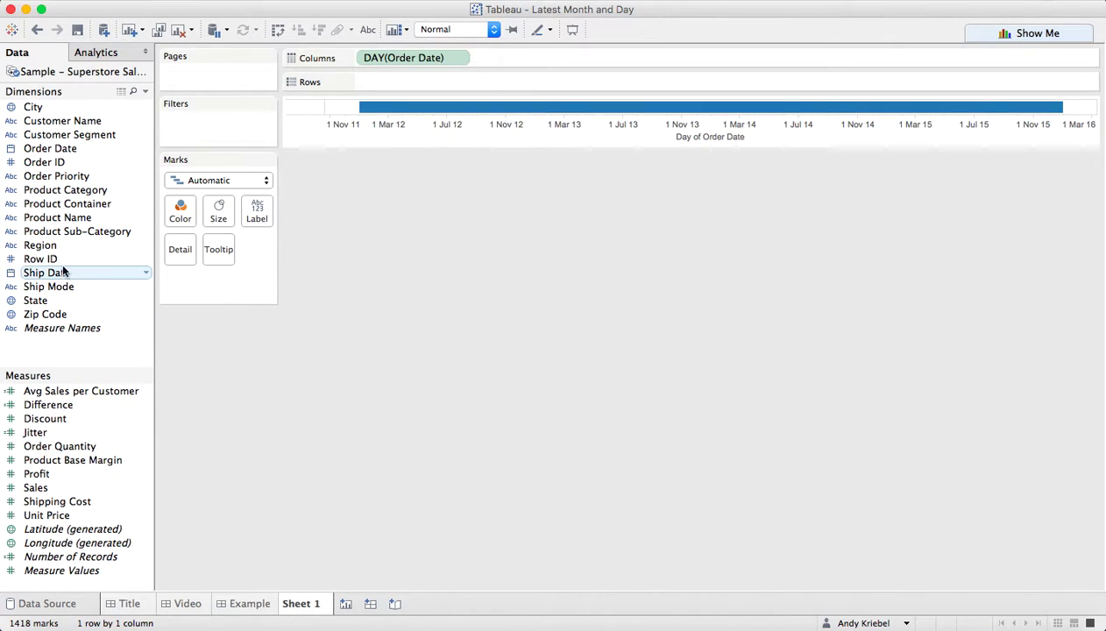
pyautogui.moveTo(69, 242); pyautogui.dragTo(385, 80)
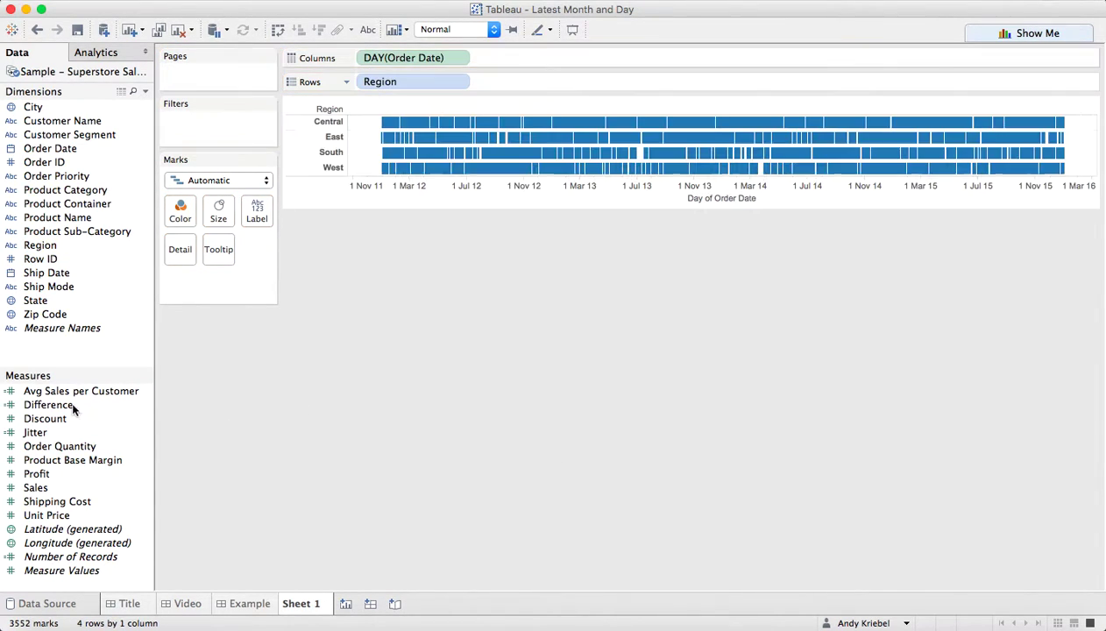
pyautogui.moveTo(37, 488); pyautogui.dragTo(492, 81)
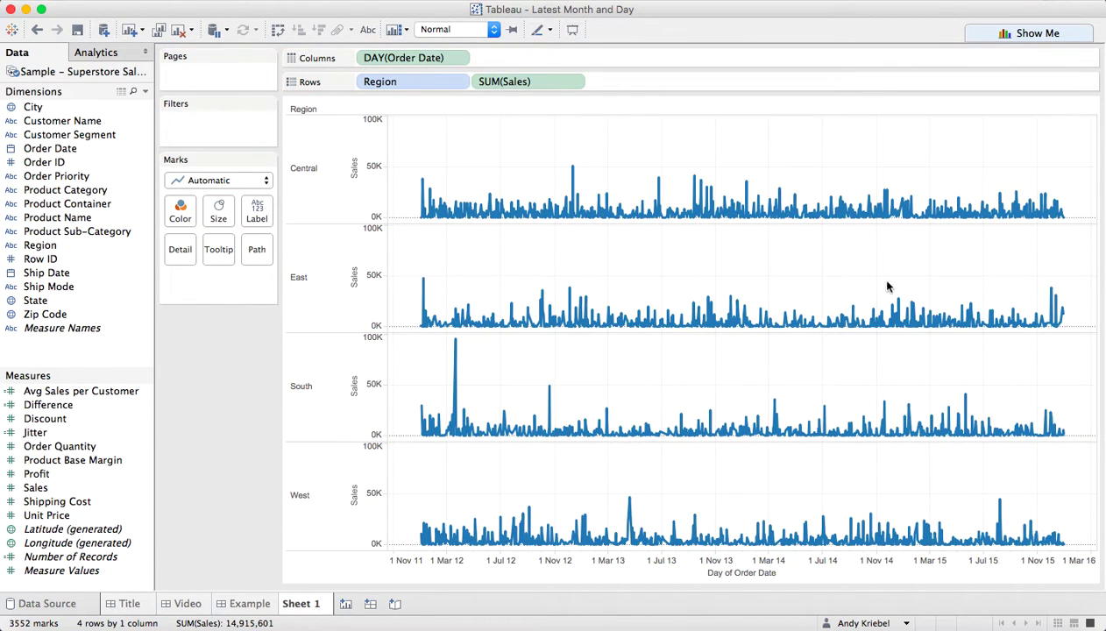
pyautogui.moveTo(1070, 226)
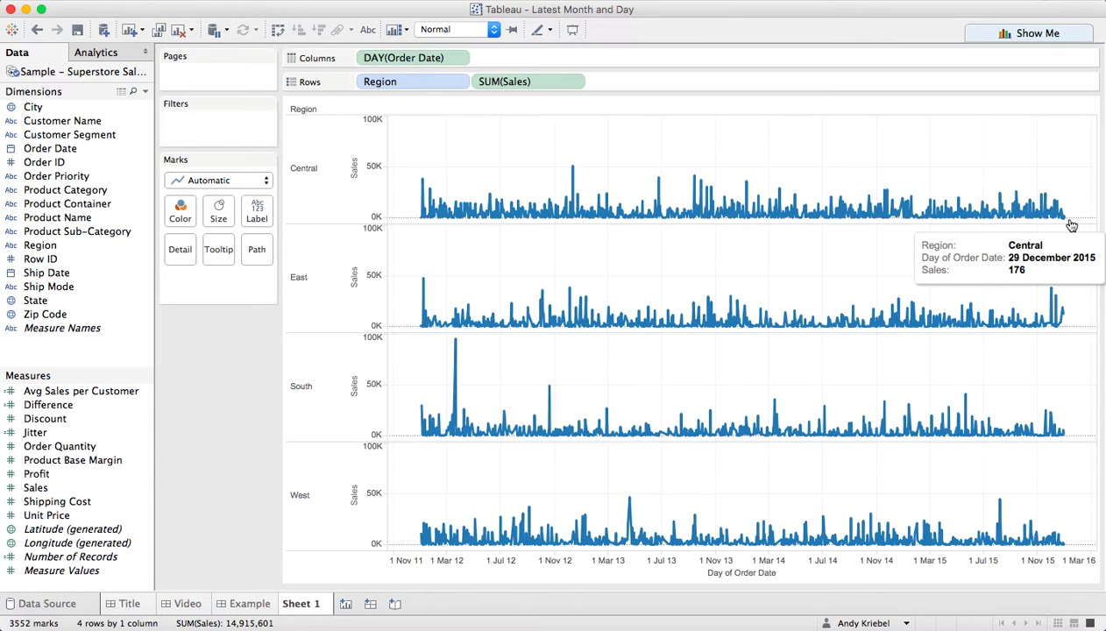
pyautogui.moveTo(1069, 322)
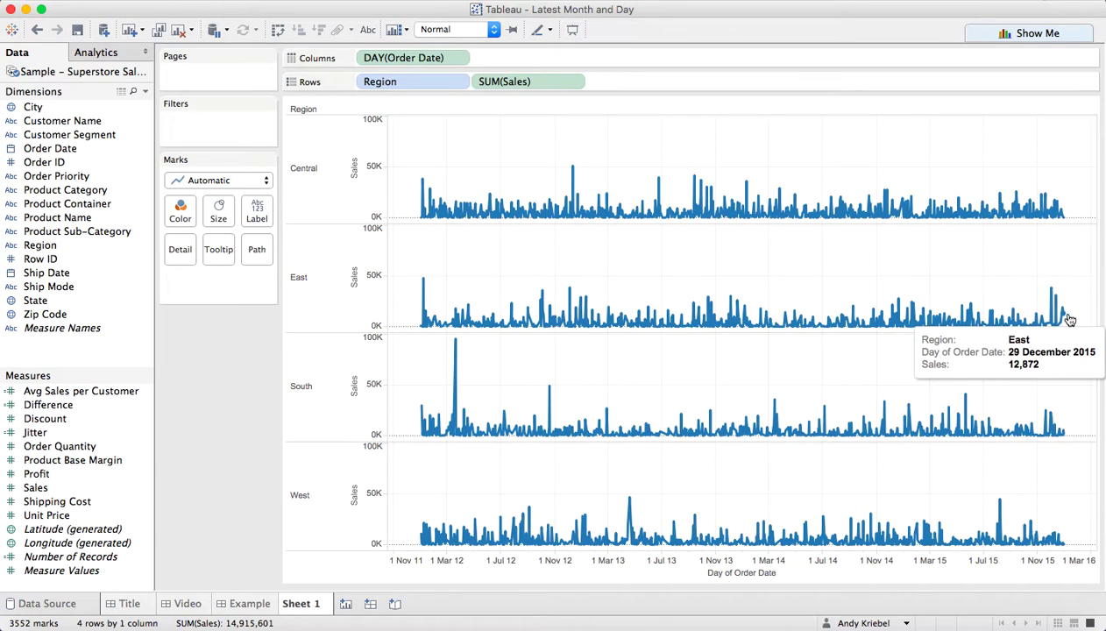
pyautogui.moveTo(1068, 435)
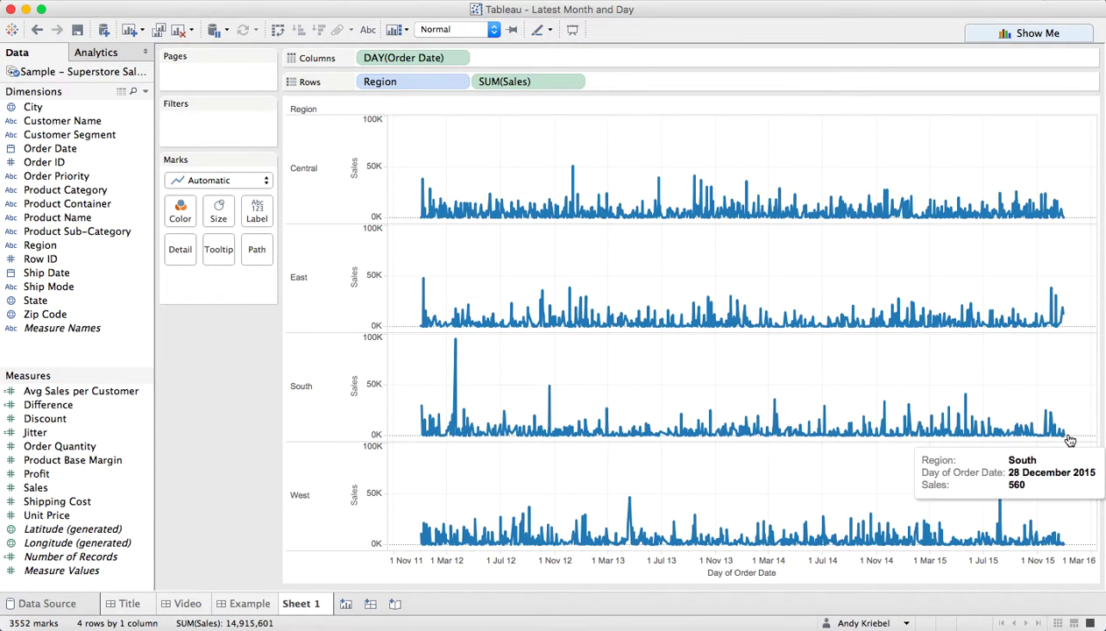
pyautogui.moveTo(1068, 547)
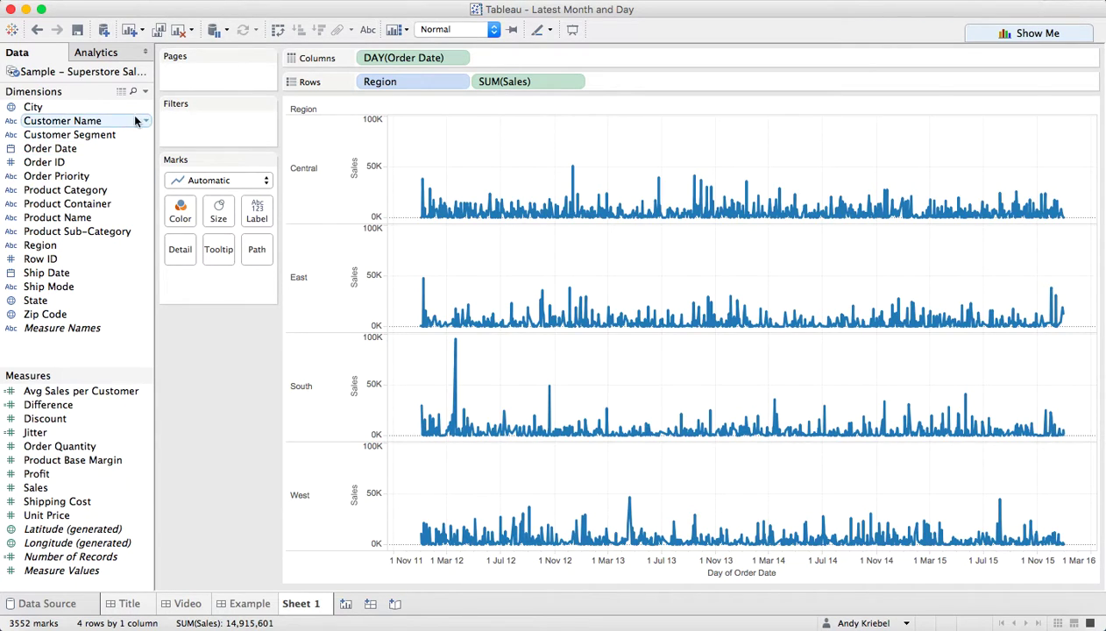
# Step: Create a custom date from Order Date with Month / Year detail as a date part, named Month / Year
pyautogui.click(144, 149)
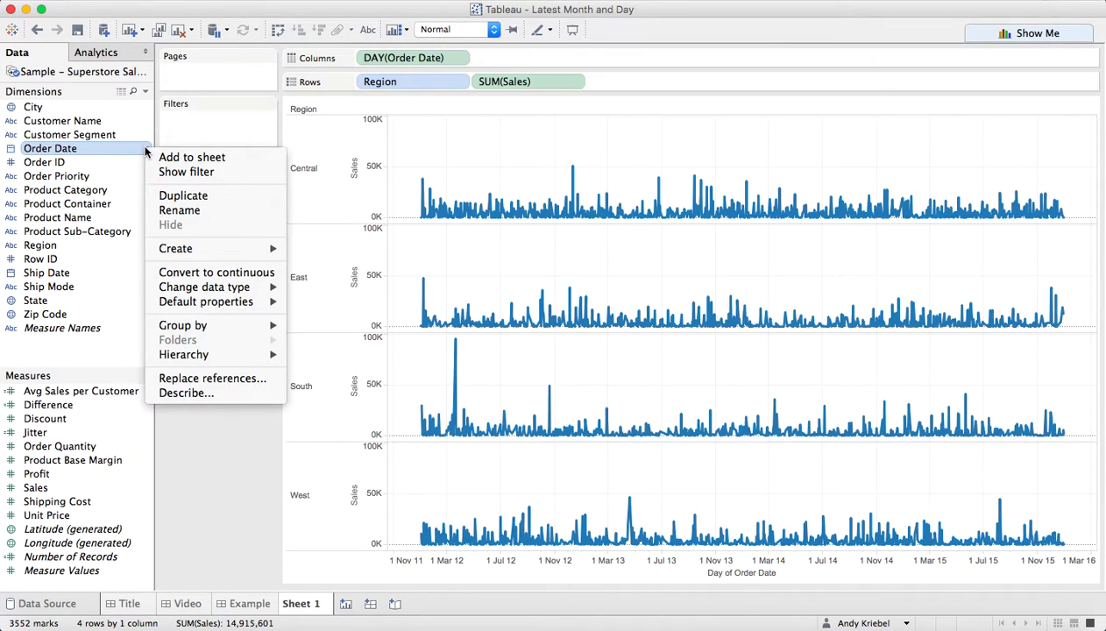
pyautogui.moveTo(240, 250)
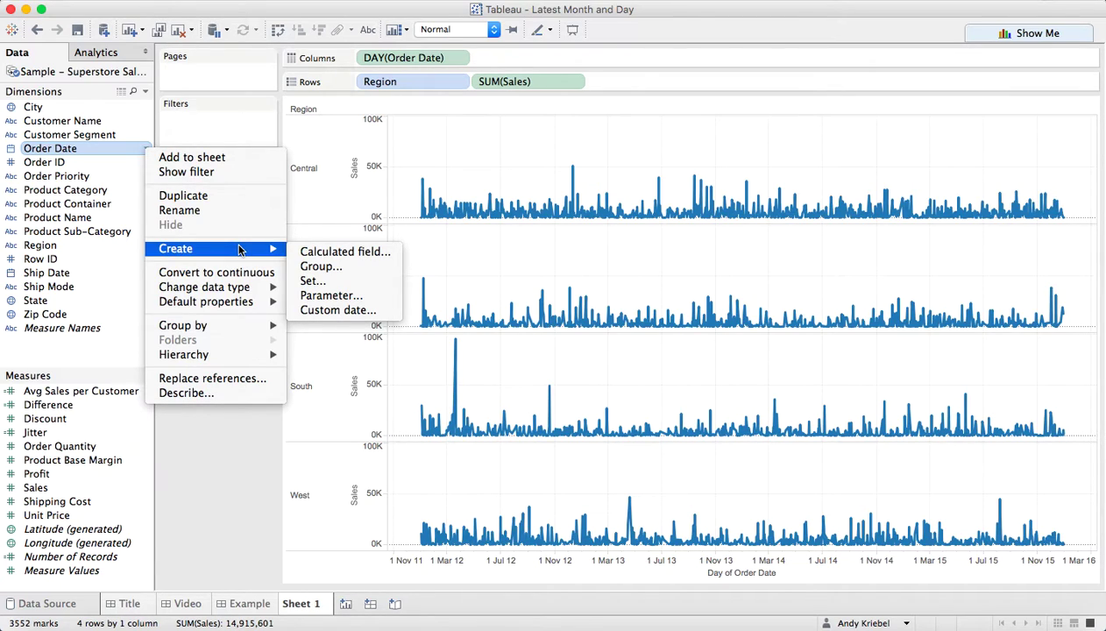
pyautogui.click(338, 307)
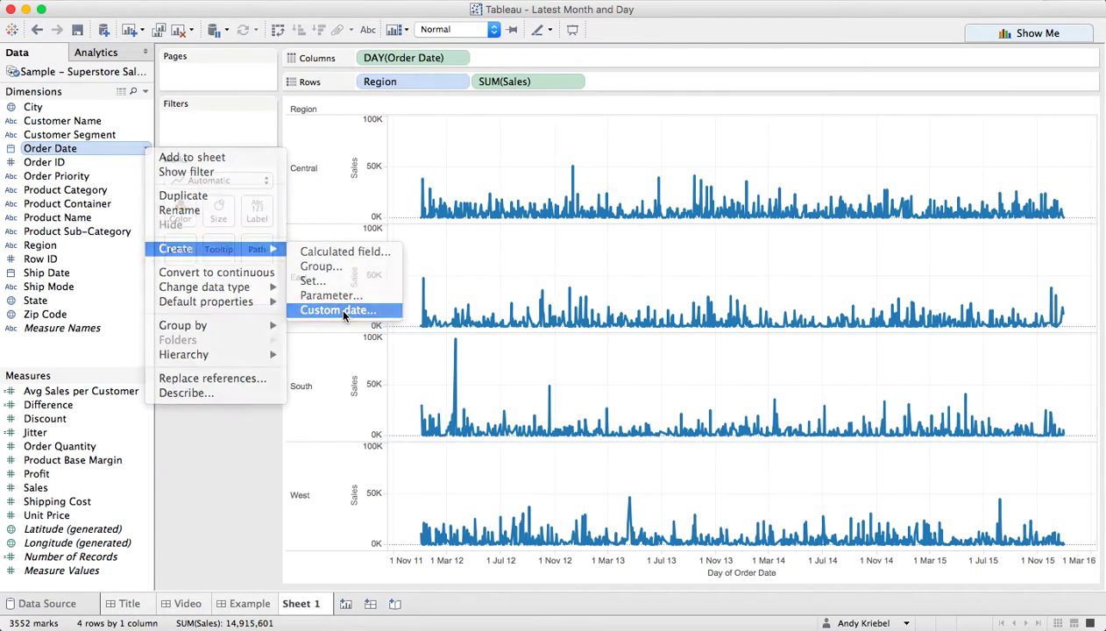
pyautogui.click(596, 307)
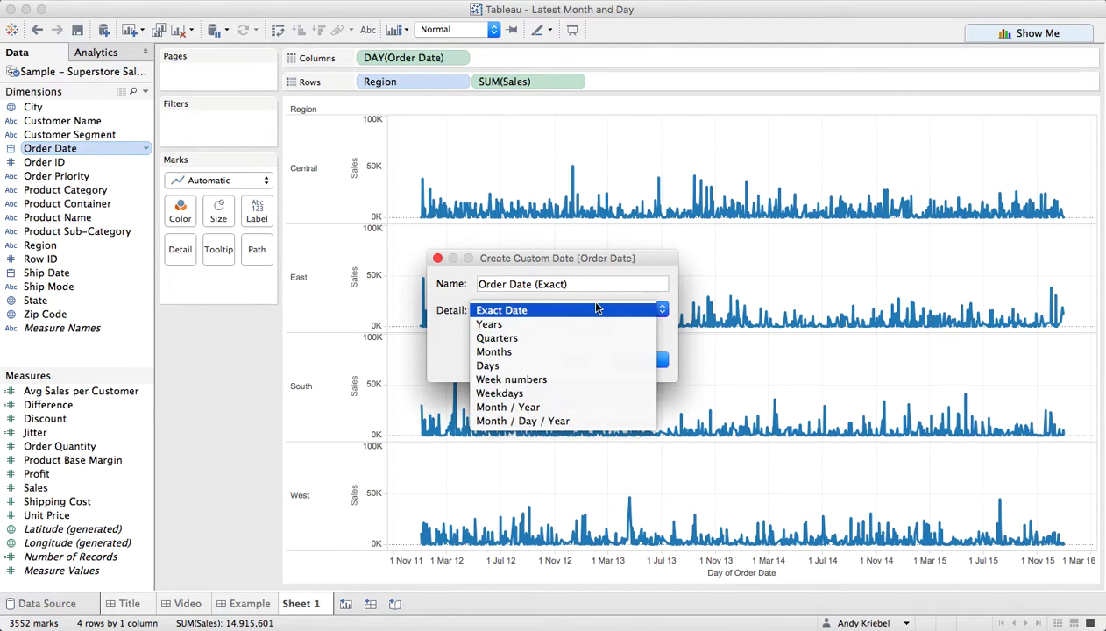
pyautogui.click(531, 408)
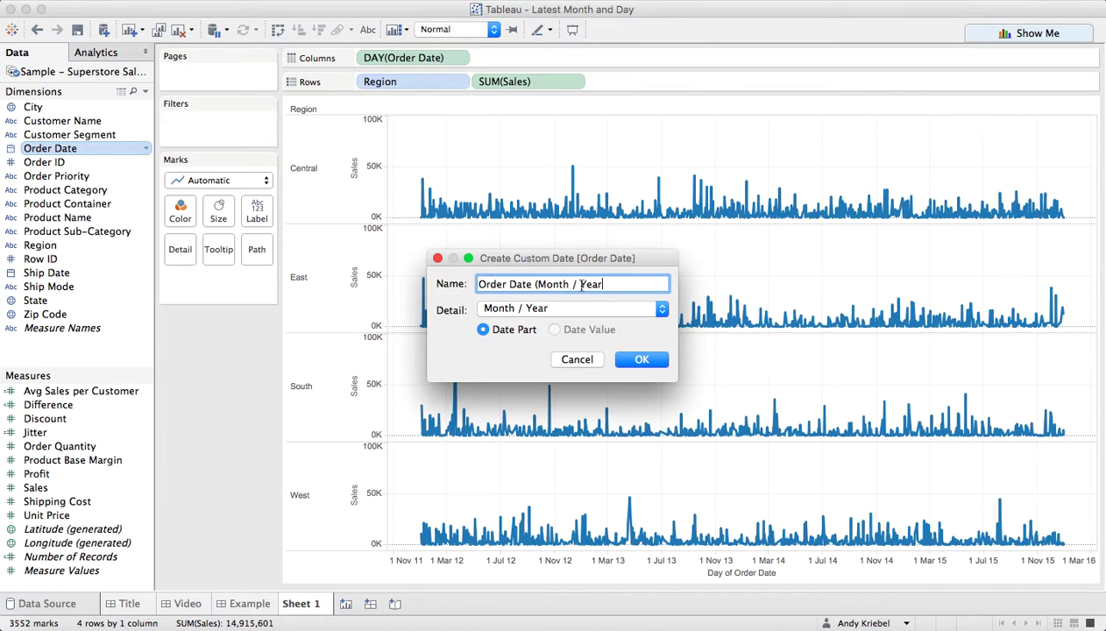
pyautogui.moveTo(536, 284); pyautogui.dragTo(417, 282)
pyautogui.press('BackSpace')
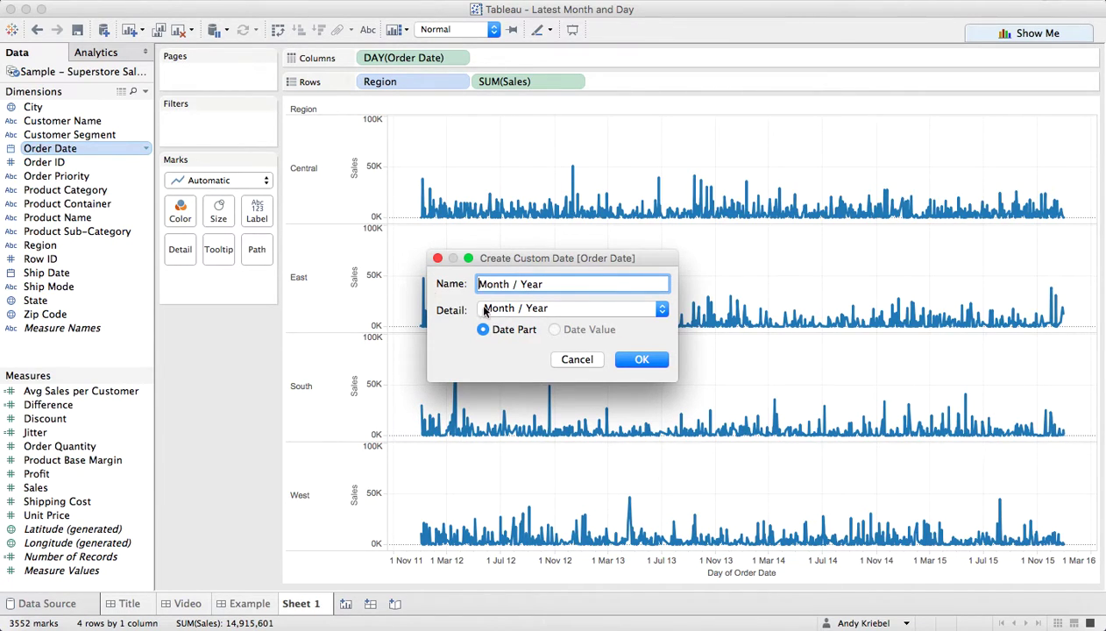
pyautogui.click(644, 360)
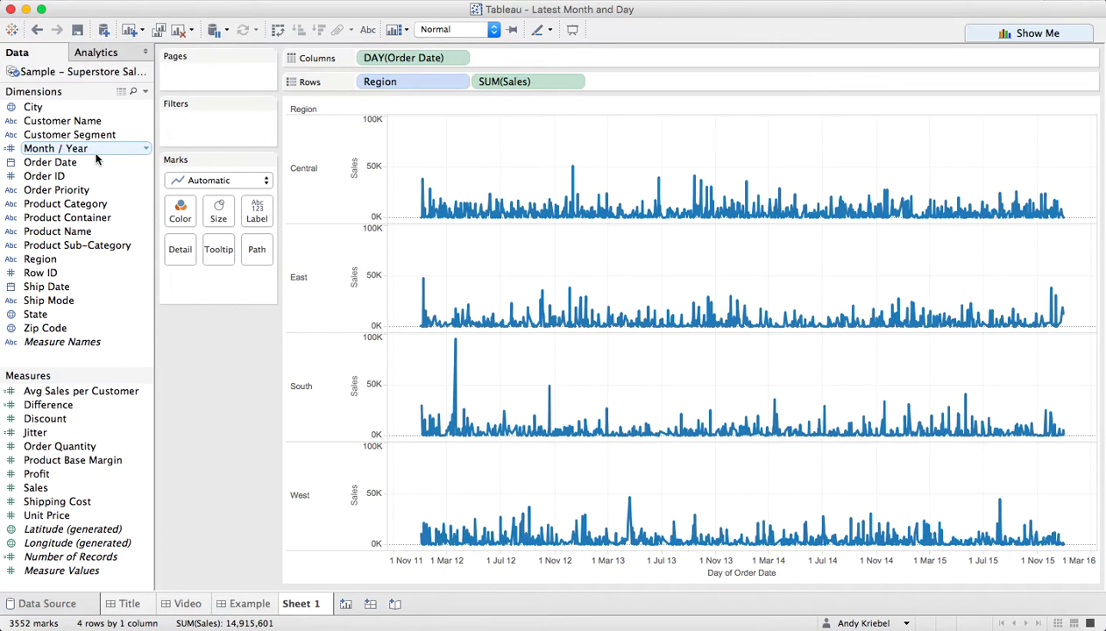
# Step: Start a new calculated field named Latest Month
pyautogui.click(144, 91)
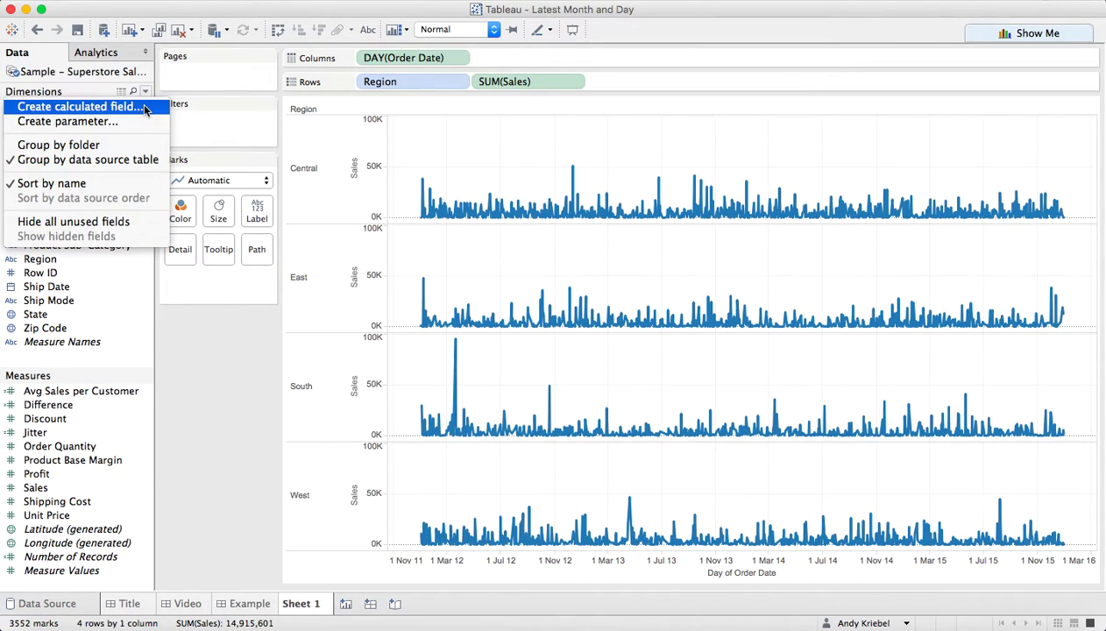
pyautogui.click(144, 107)
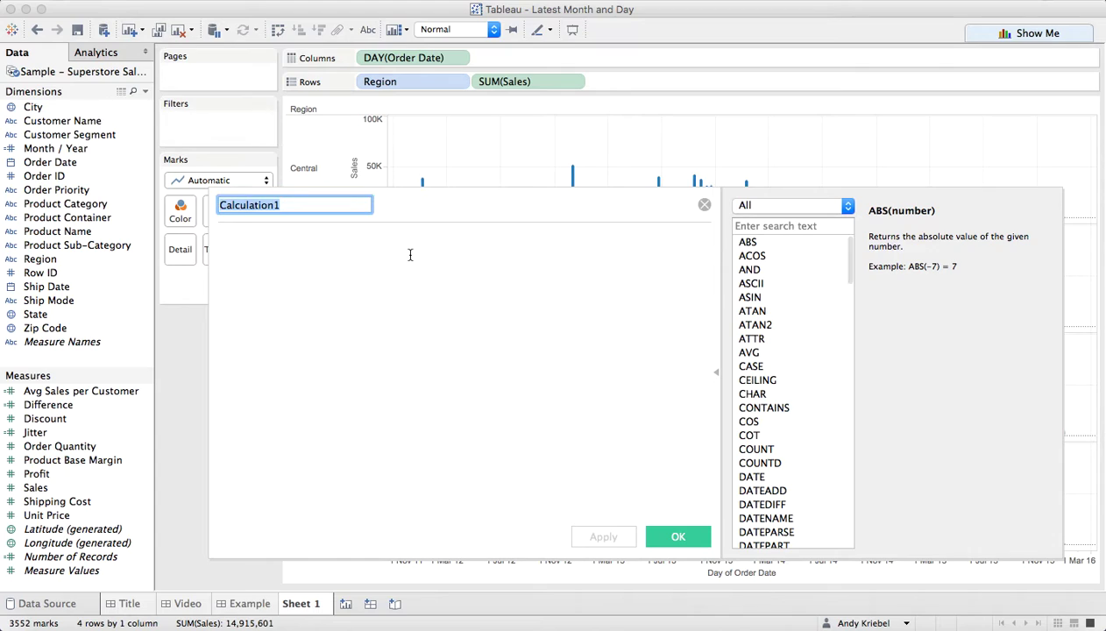
pyautogui.write('Latest Month')
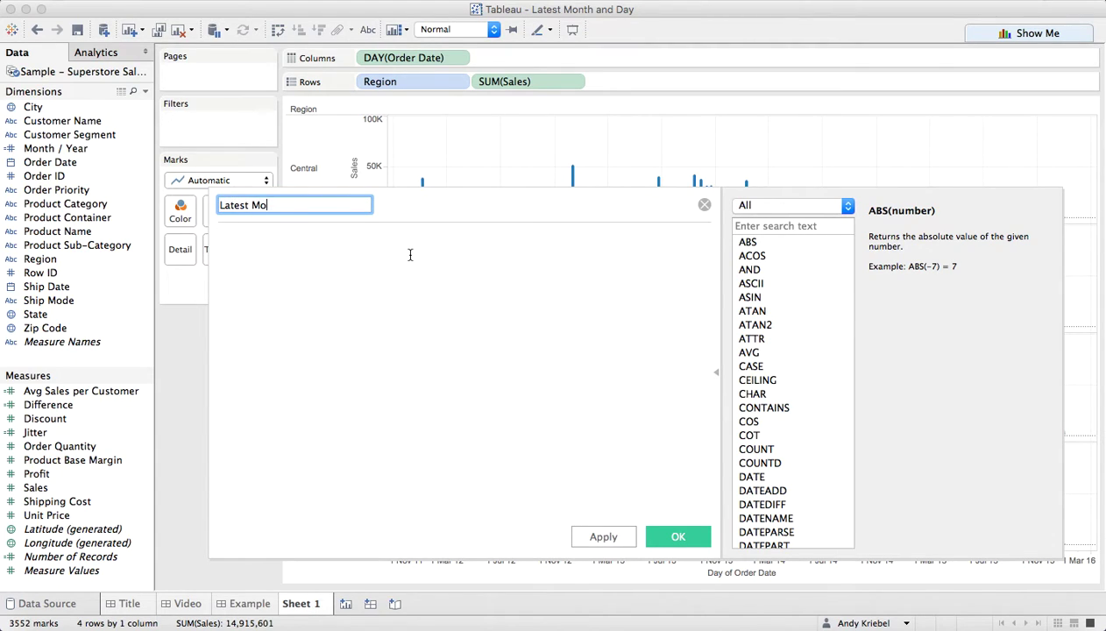
pyautogui.press('Tab')
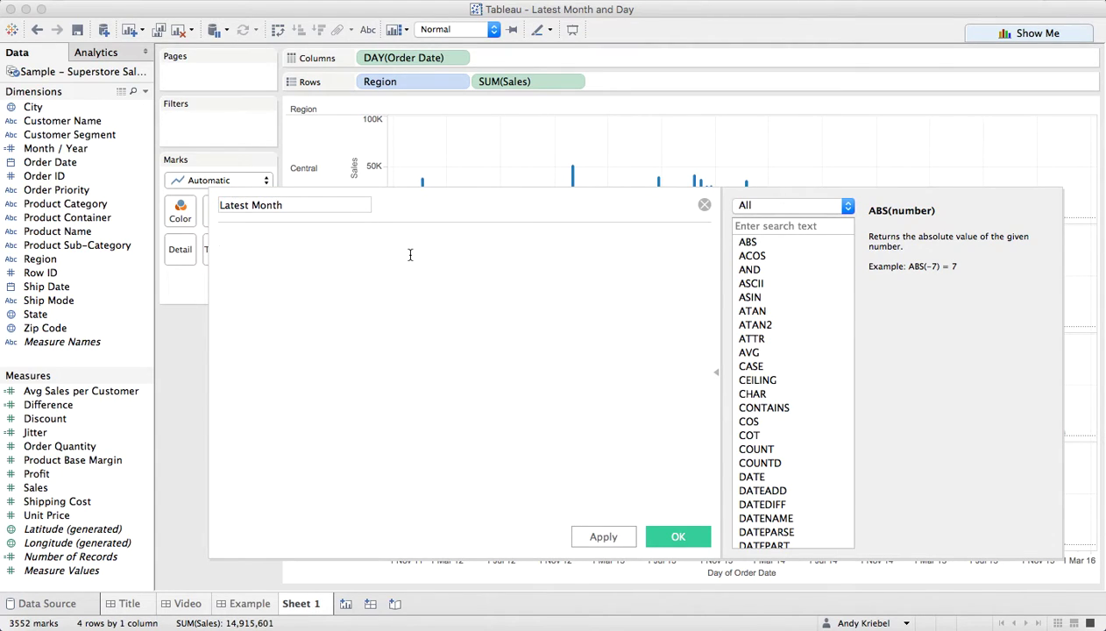
# Step: Enter the level-of-detail expression {MAX([Month / Year])} as the Latest Month formula
pyautogui.write('{ma')
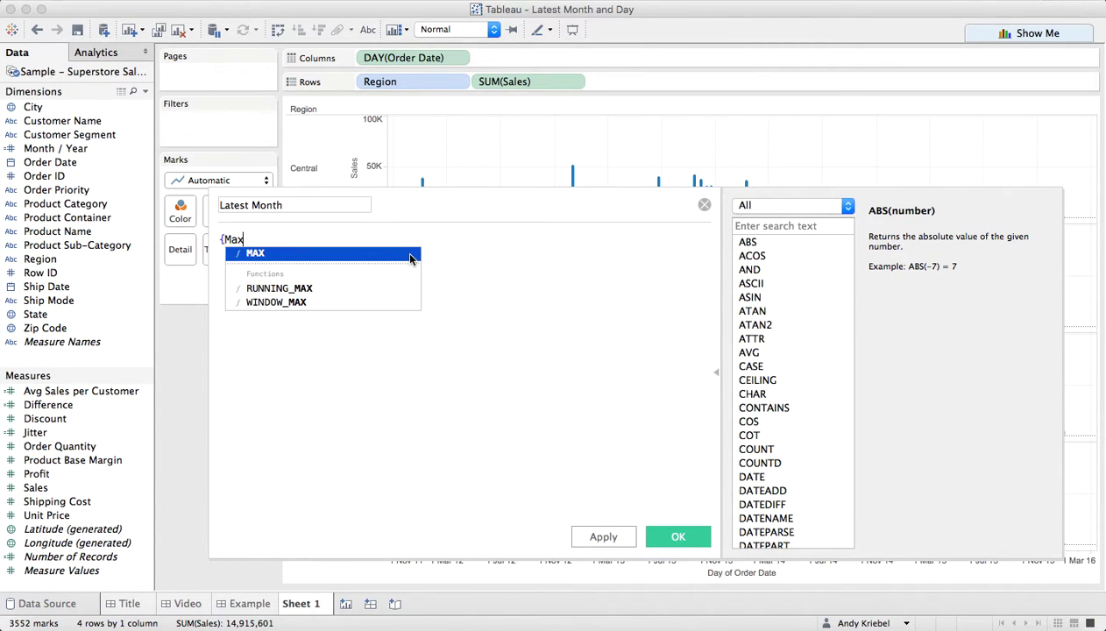
pyautogui.press('Return')
pyautogui.write('month')
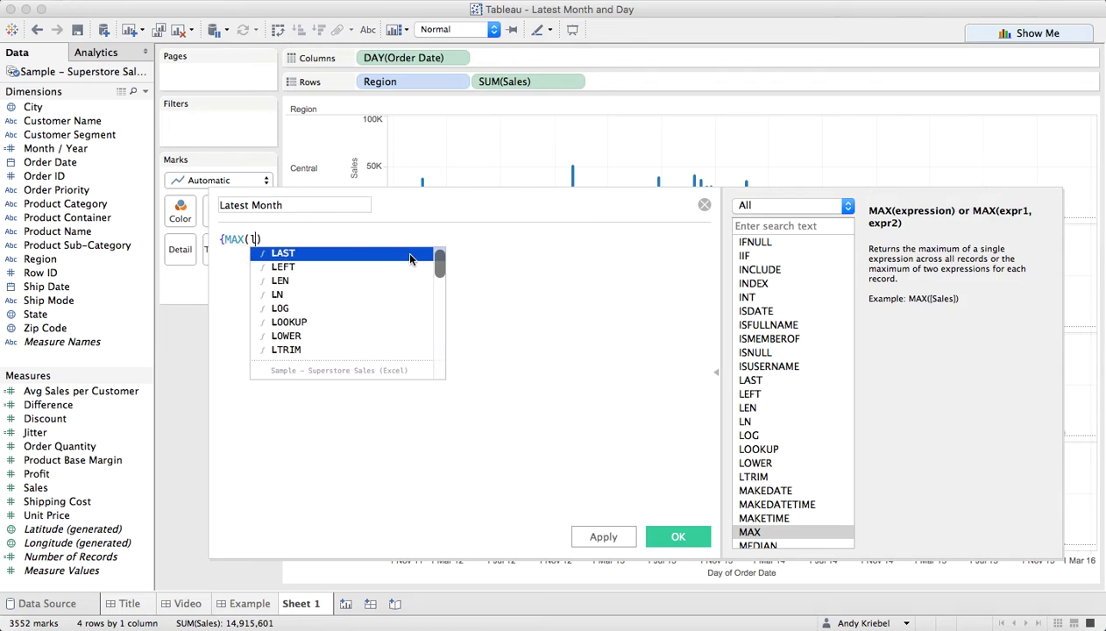
pyautogui.press('Return')
pyautogui.press('BackSpace')
pyautogui.press('BackSpace')
pyautogui.press('BackSpace')
pyautogui.press('BackSpace')
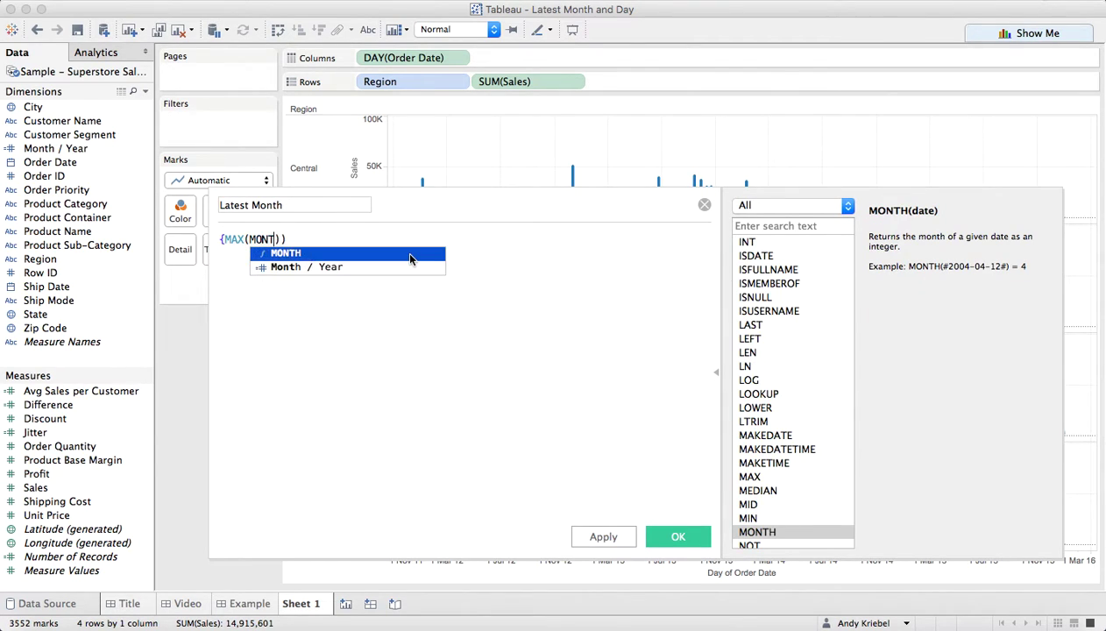
pyautogui.press('Down')
pyautogui.press('Return')
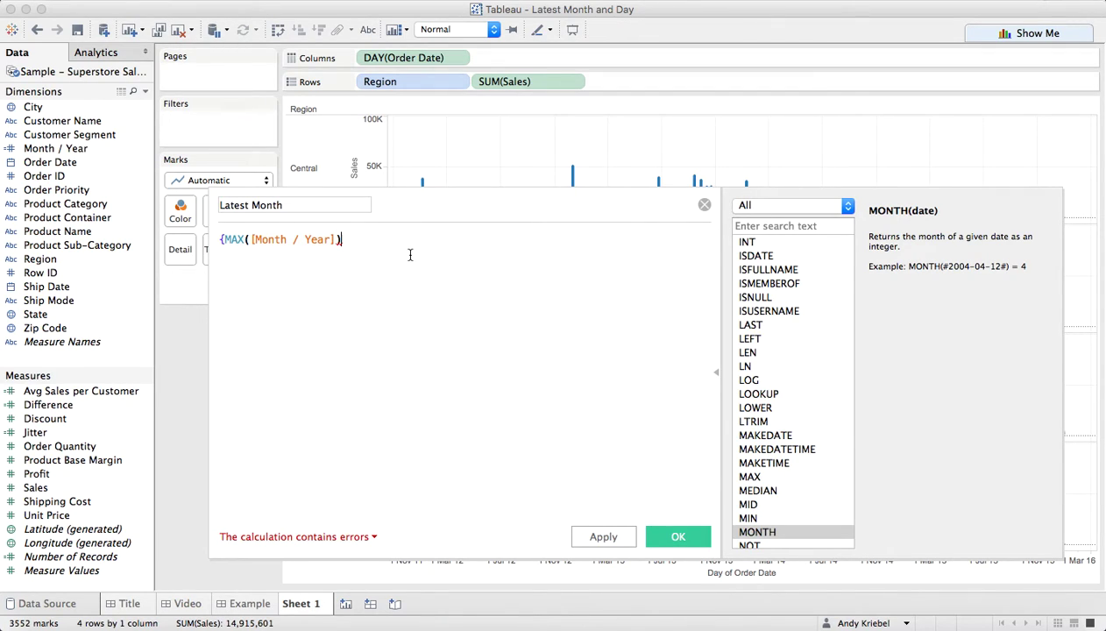
pyautogui.write('}')
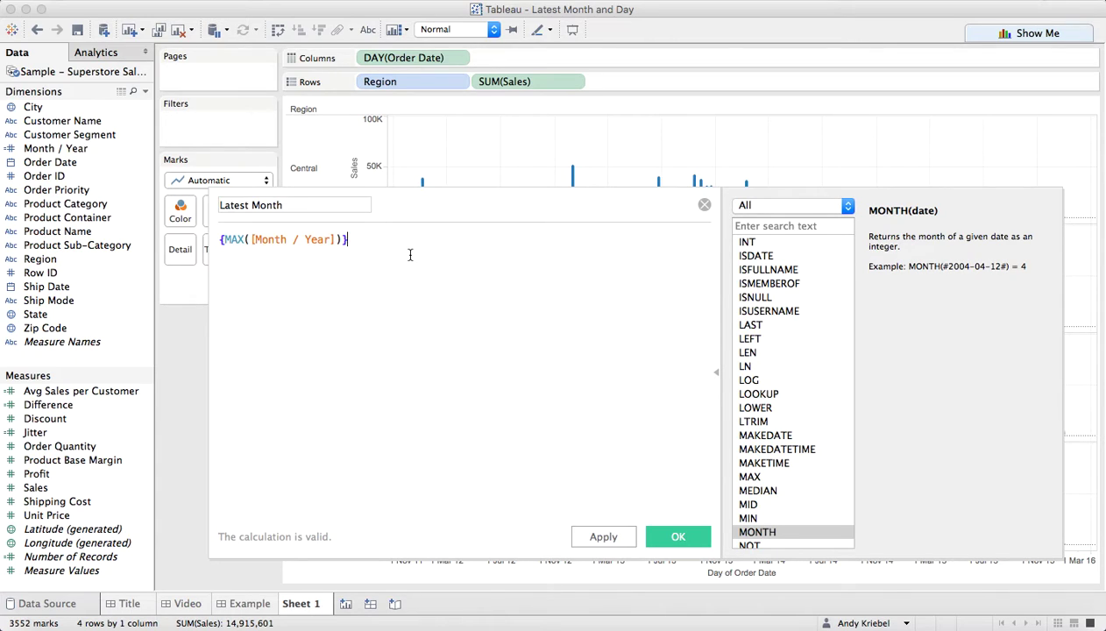
# Step: Extend the Latest Month formula with =[Month / Year] and save the calculated field
pyautogui.write('=')
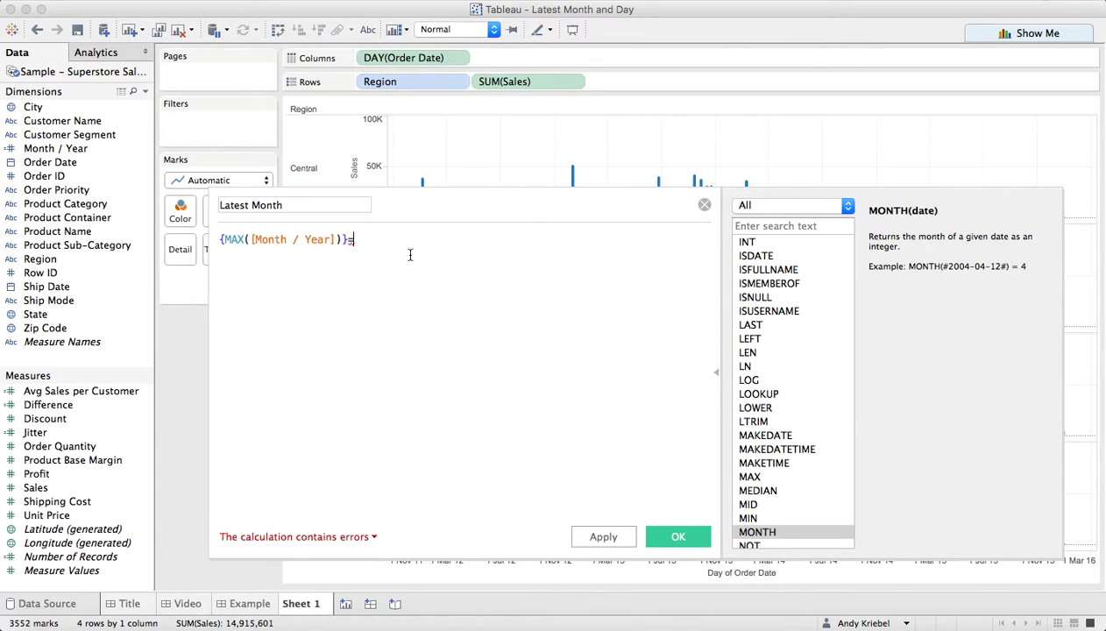
pyautogui.write('mon')
pyautogui.press('Down')
pyautogui.press('Return')
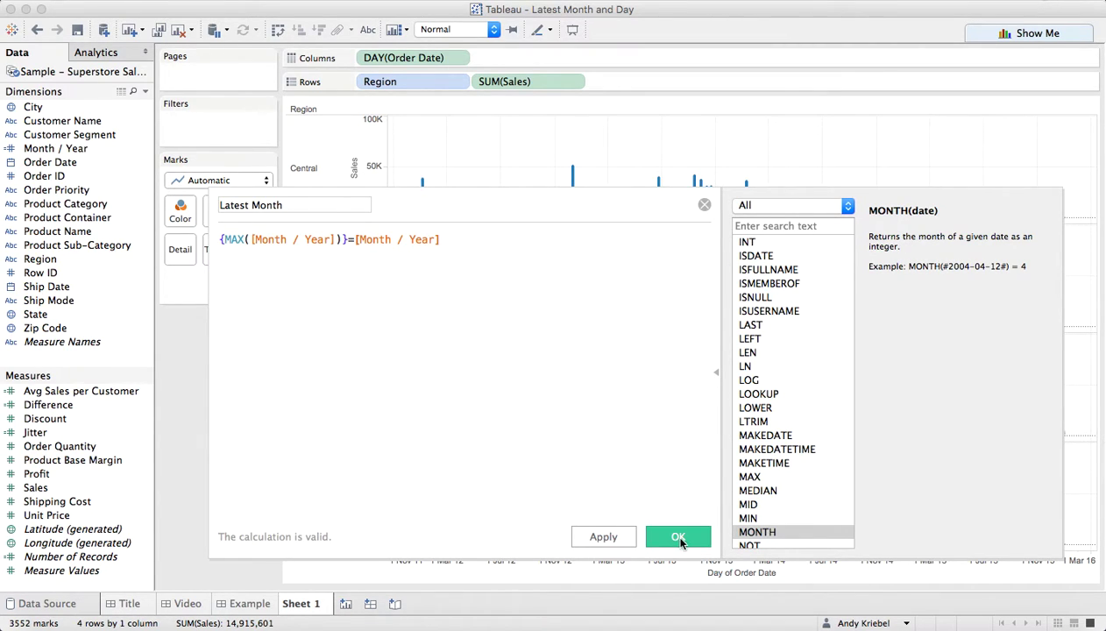
pyautogui.click(671, 533)
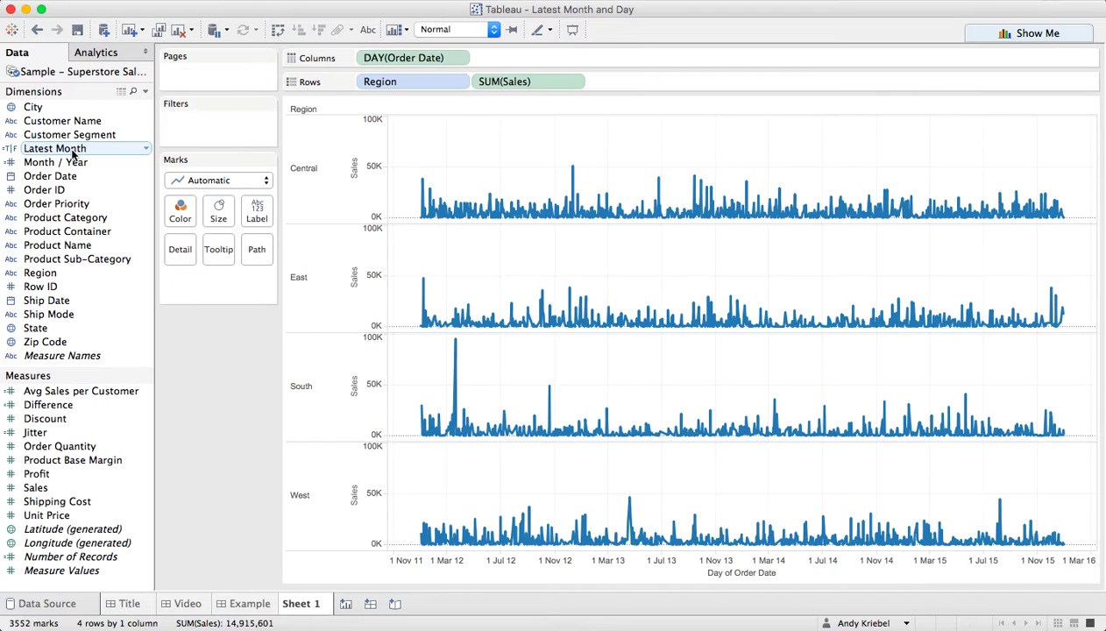
# Step: Filter the chart by Latest Month, keeping only True
pyautogui.moveTo(52, 153); pyautogui.dragTo(185, 134)
pyautogui.click(691, 524)
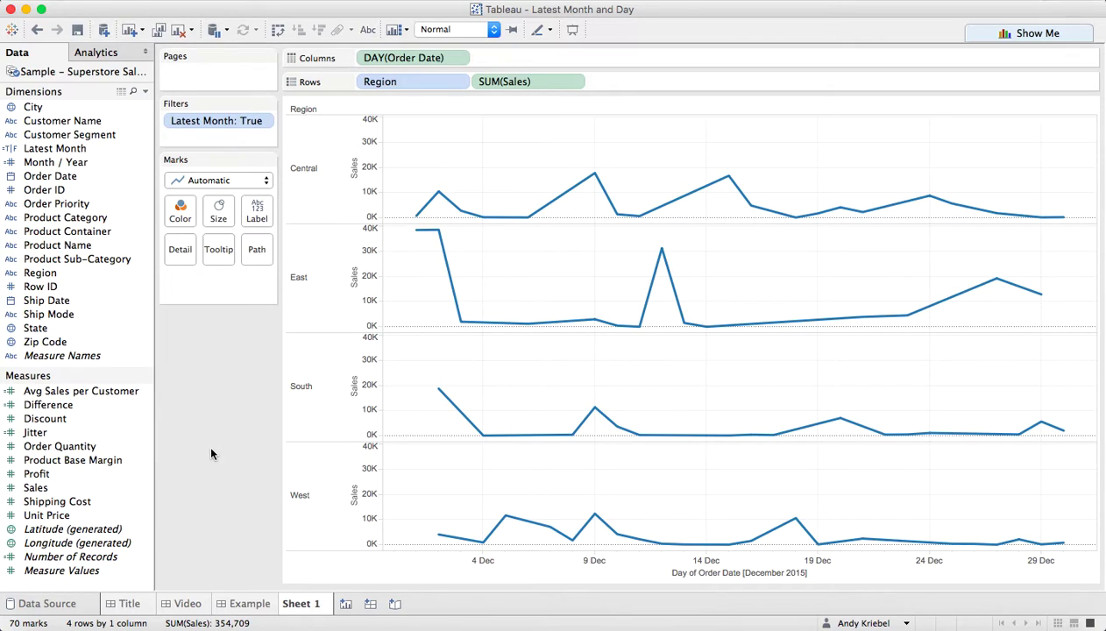
pyautogui.moveTo(1065, 218)
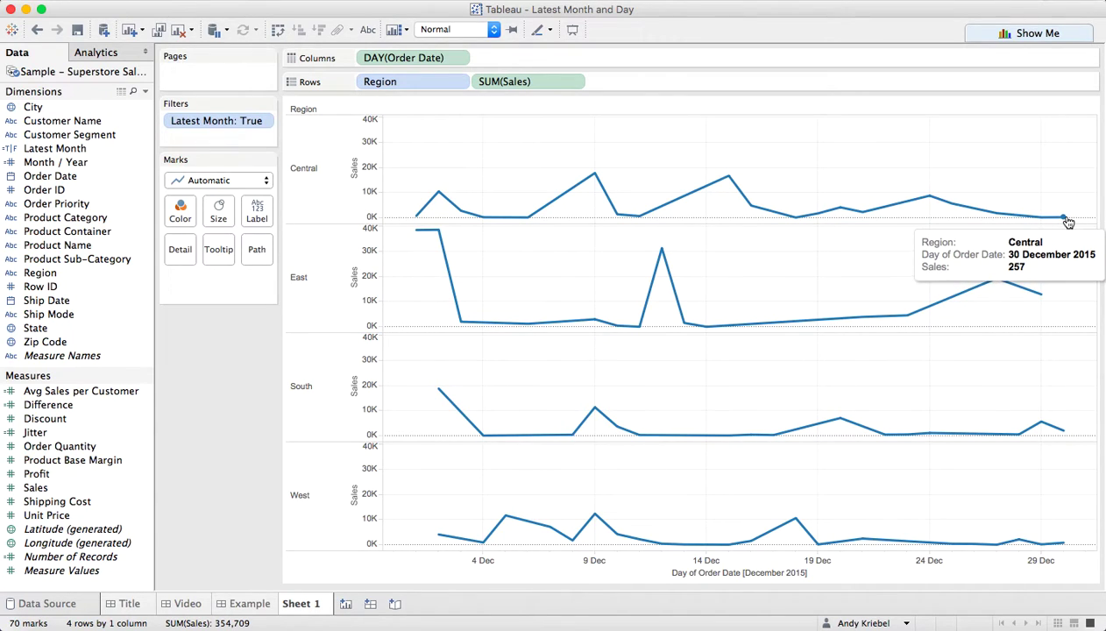
pyautogui.moveTo(1044, 298)
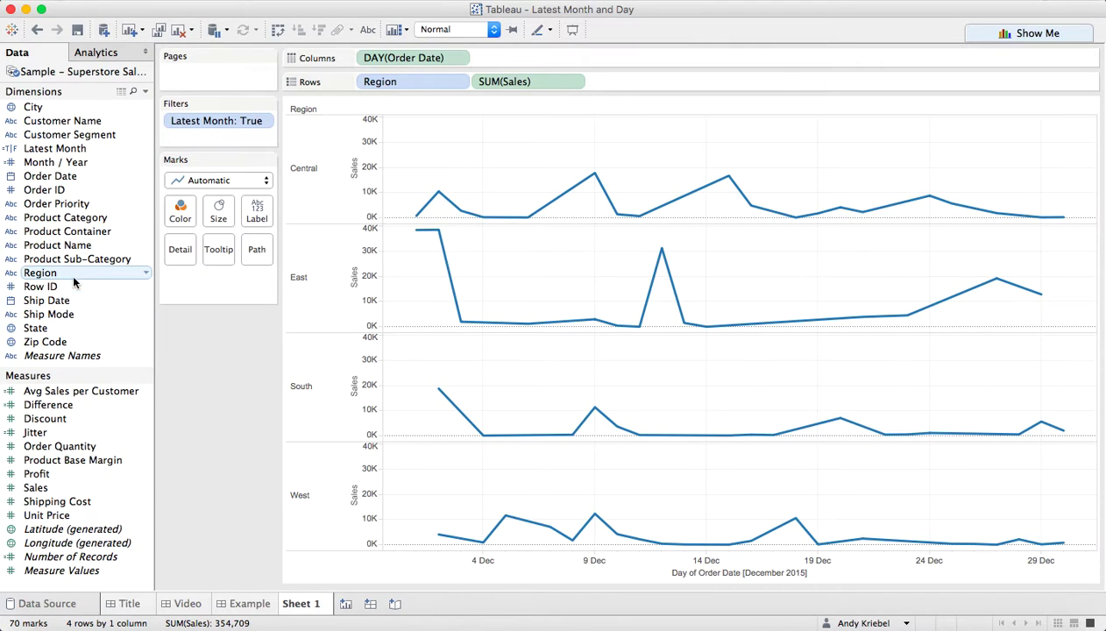
# Step: Start a new calculated field named Latest Date per Region
pyautogui.click(146, 92)
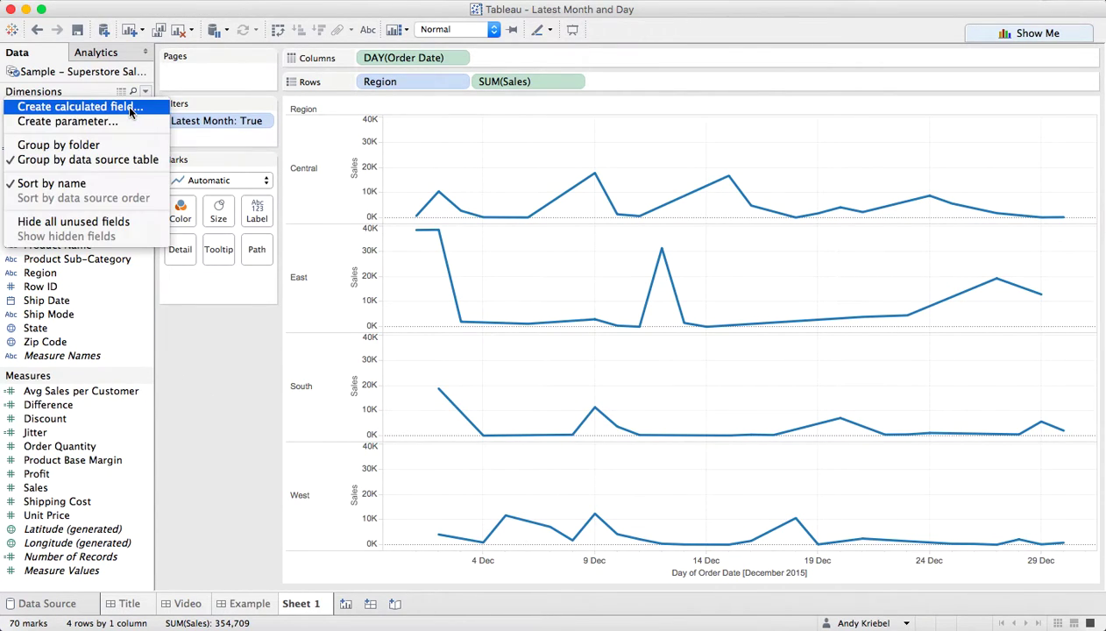
pyautogui.click(132, 106)
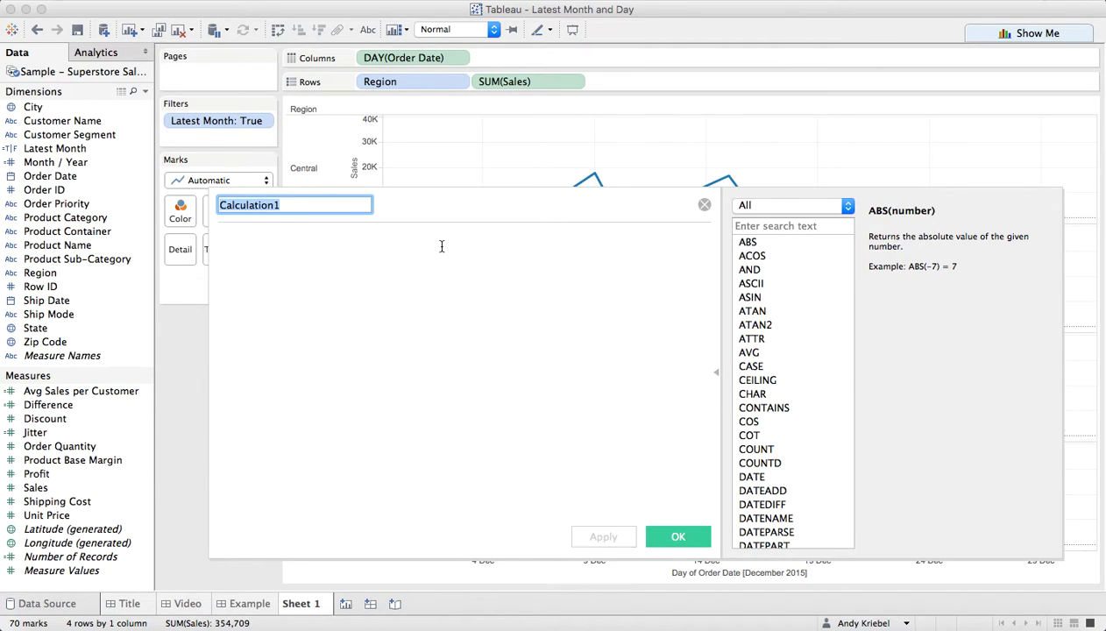
pyautogui.write('Latest D')
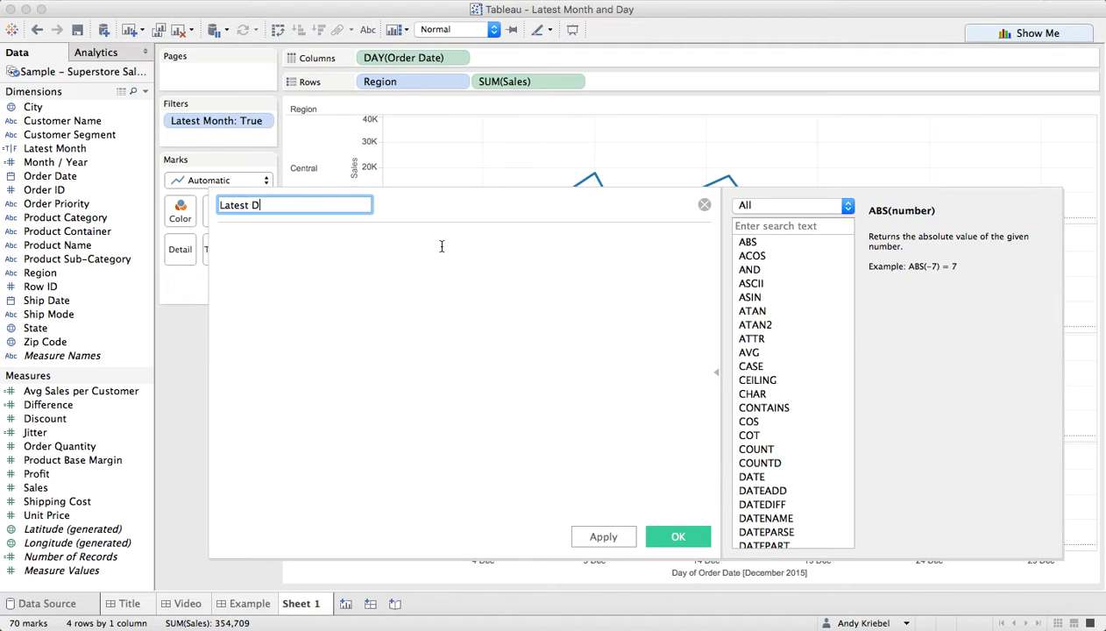
pyautogui.write('ate per Region')
pyautogui.press('Tab')
# Step: Enter { FIXED [Region] : MAX([Order Date]) } as the Latest Date per Region formula and save the calculated field
pyautogui.write('{ FIXED ')
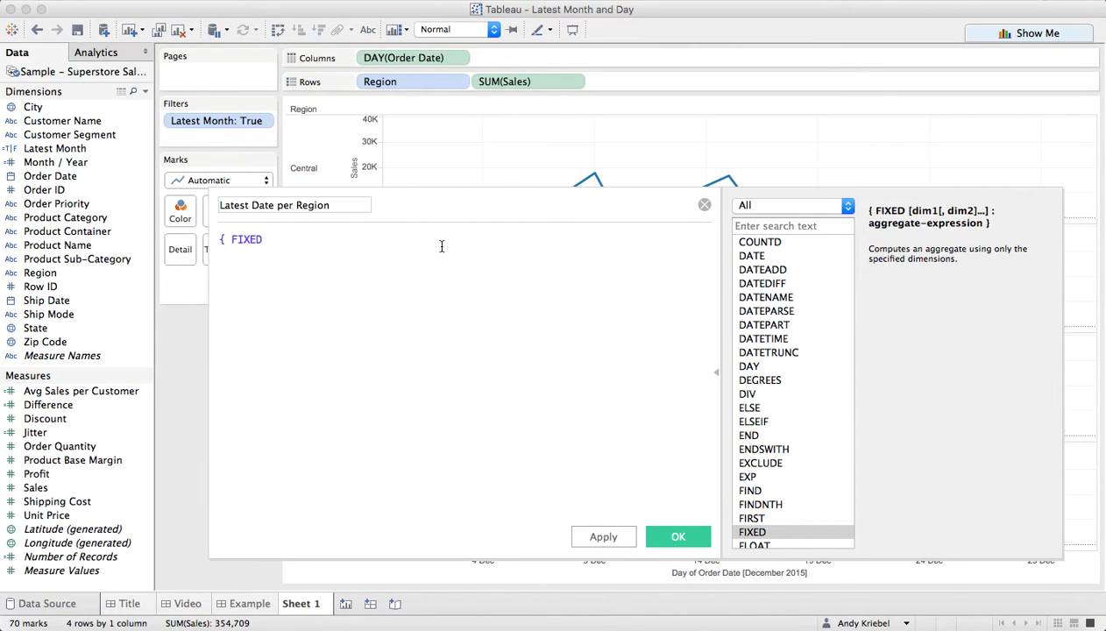
pyautogui.write('region')
pyautogui.press('Return')
pyautogui.write(':')
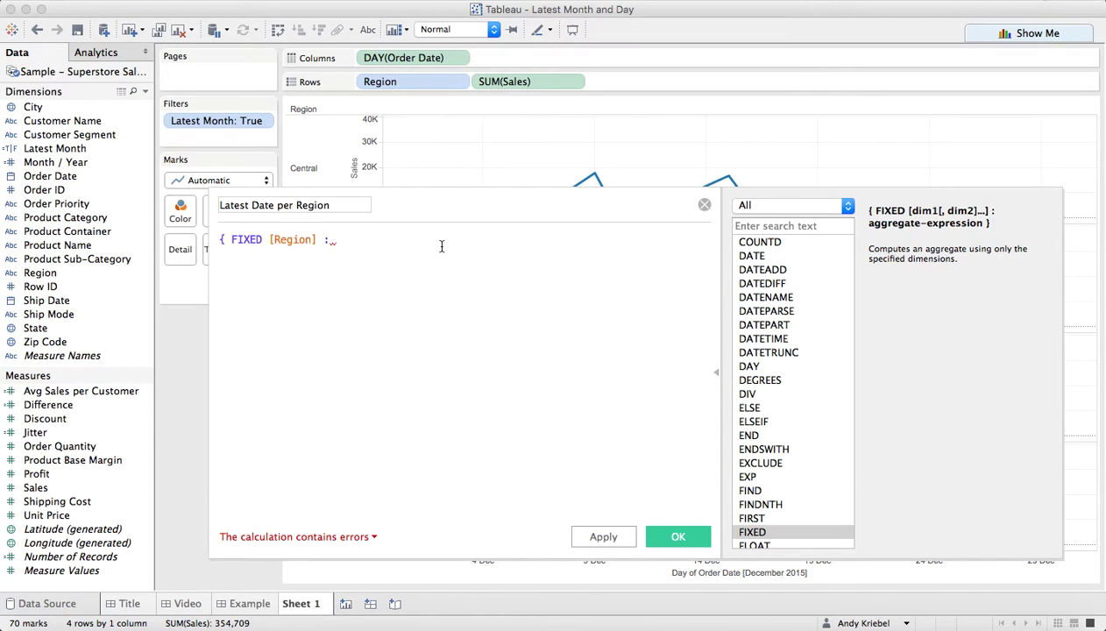
pyautogui.write(' max')
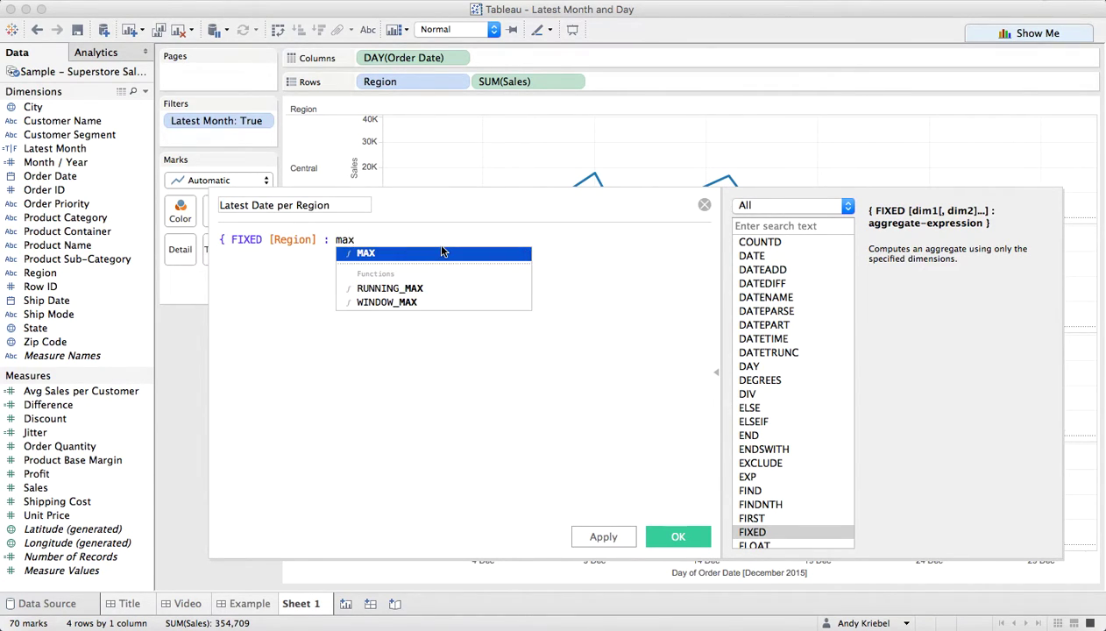
pyautogui.press('Return')
pyautogui.write('[order')
pyautogui.press('Return')
pyautogui.press('Right')
pyautogui.write('}')
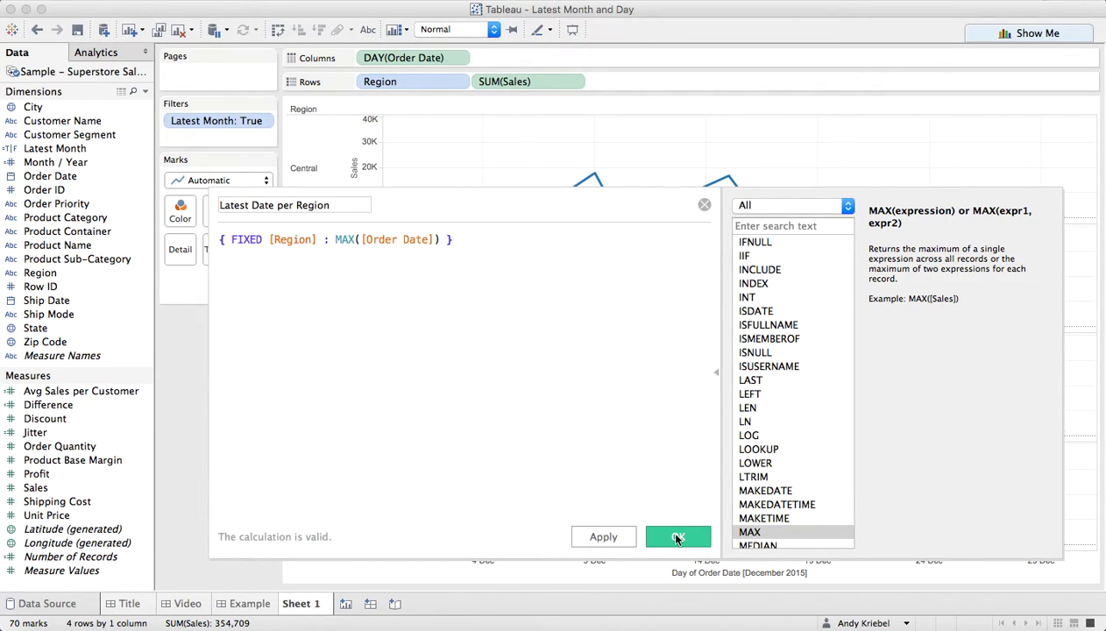
pyautogui.click(676, 538)
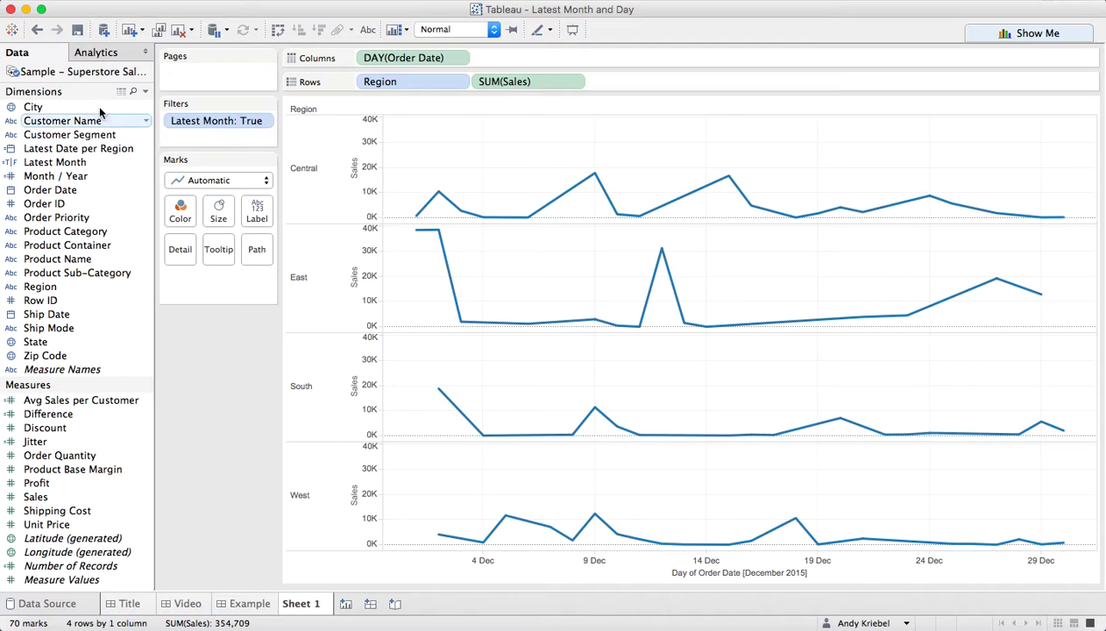
# Step: Start a new calculated field named Latest Sales
pyautogui.click(144, 91)
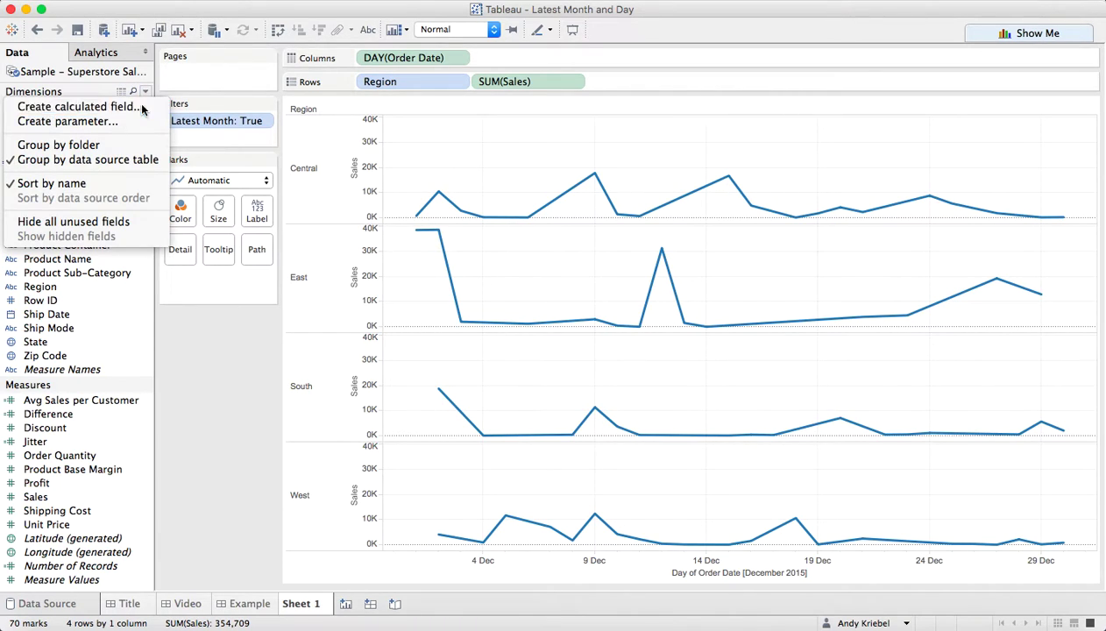
pyautogui.click(143, 106)
pyautogui.write('Lat')
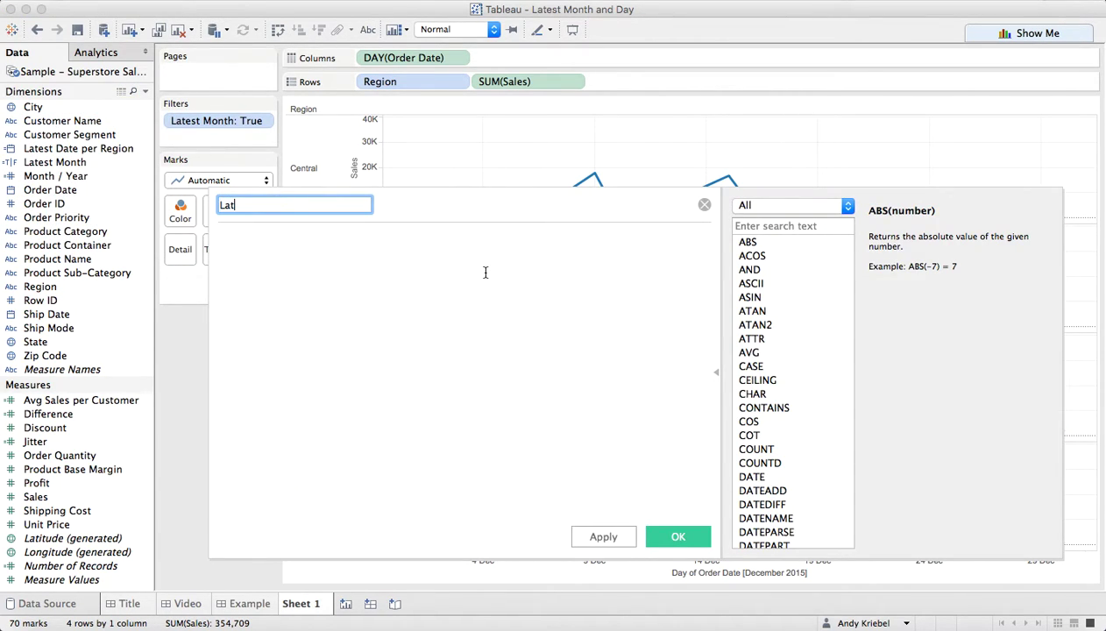
pyautogui.write('est Sales')
pyautogui.press('Tab')
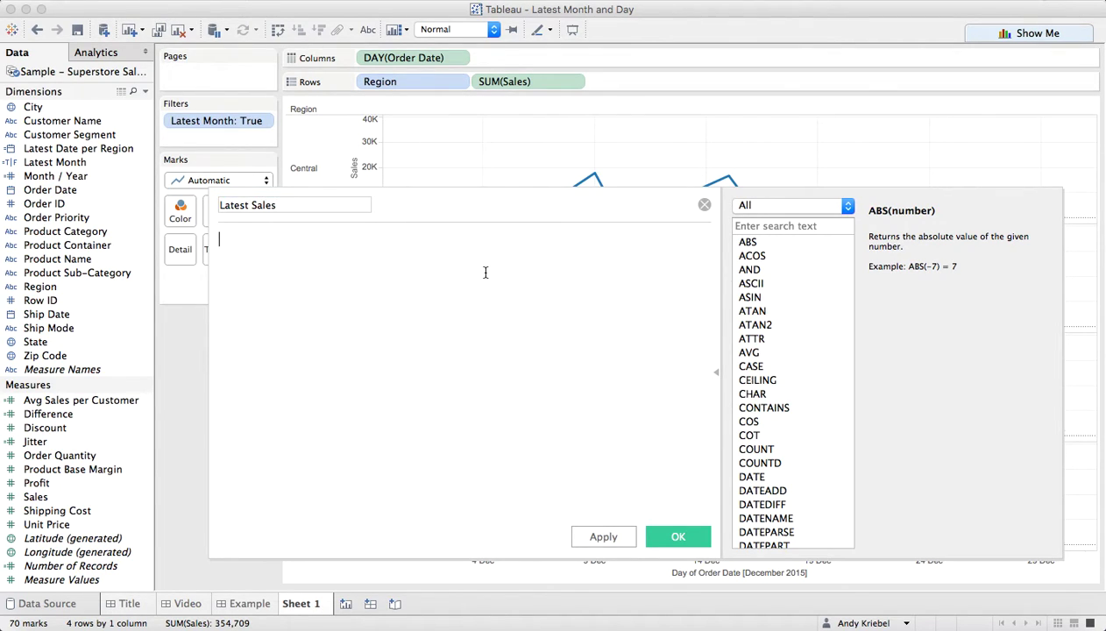
# Step: Enter IIF([Order Date]=[Latest Date per Region],[Sales],null) as the Latest Sales formula and save the calculated field
pyautogui.write('IIF(')
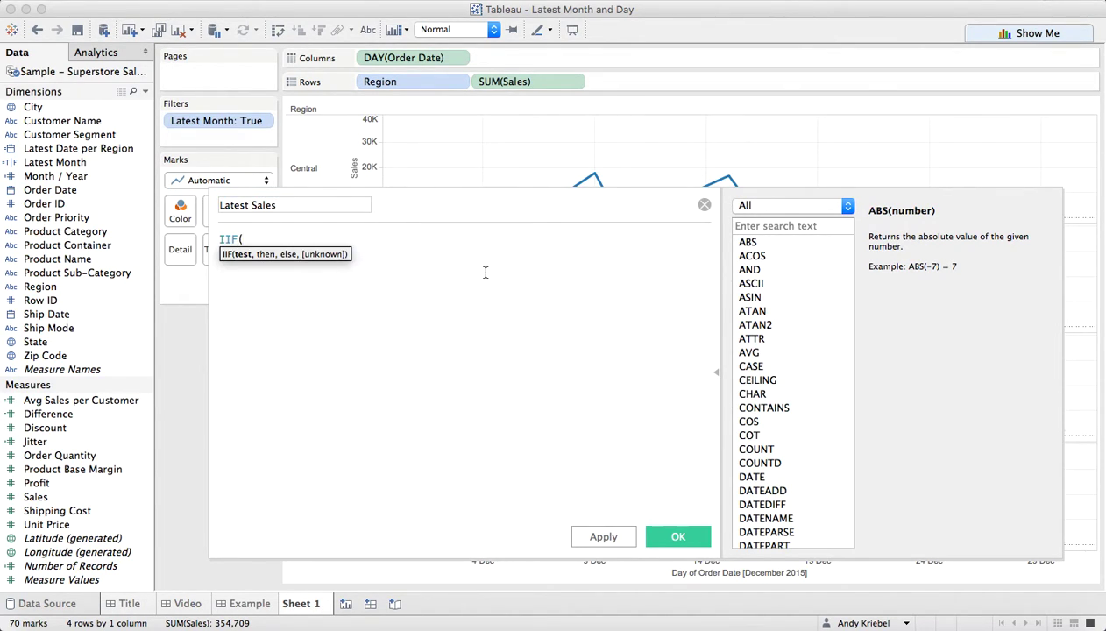
pyautogui.write('[order')
pyautogui.press('Return')
pyautogui.write('=late')
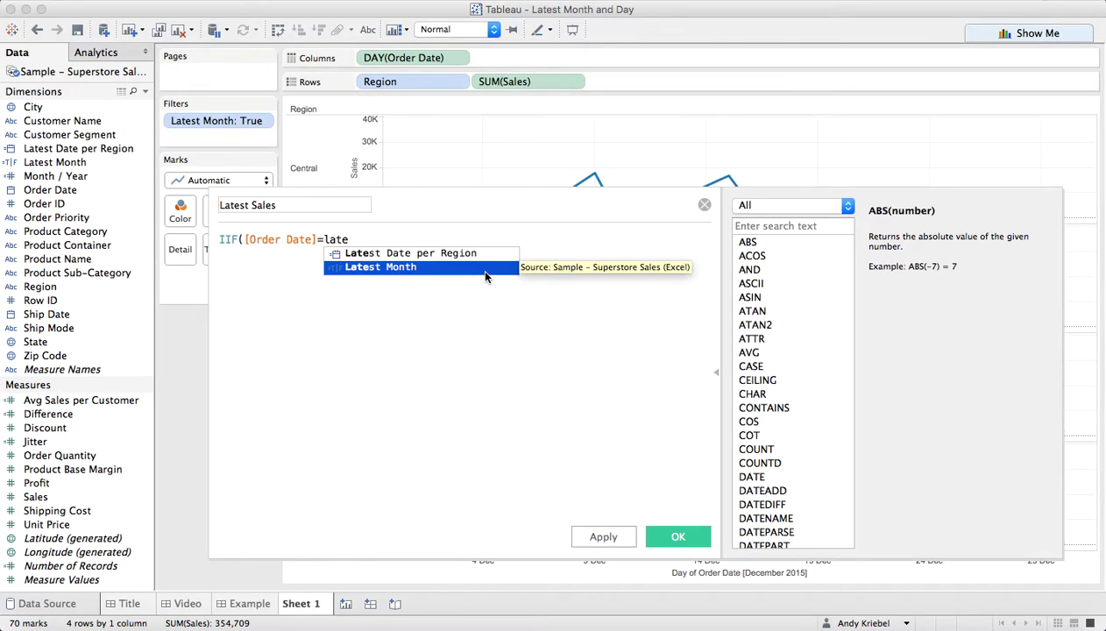
pyautogui.press('Return')
pyautogui.write(',')
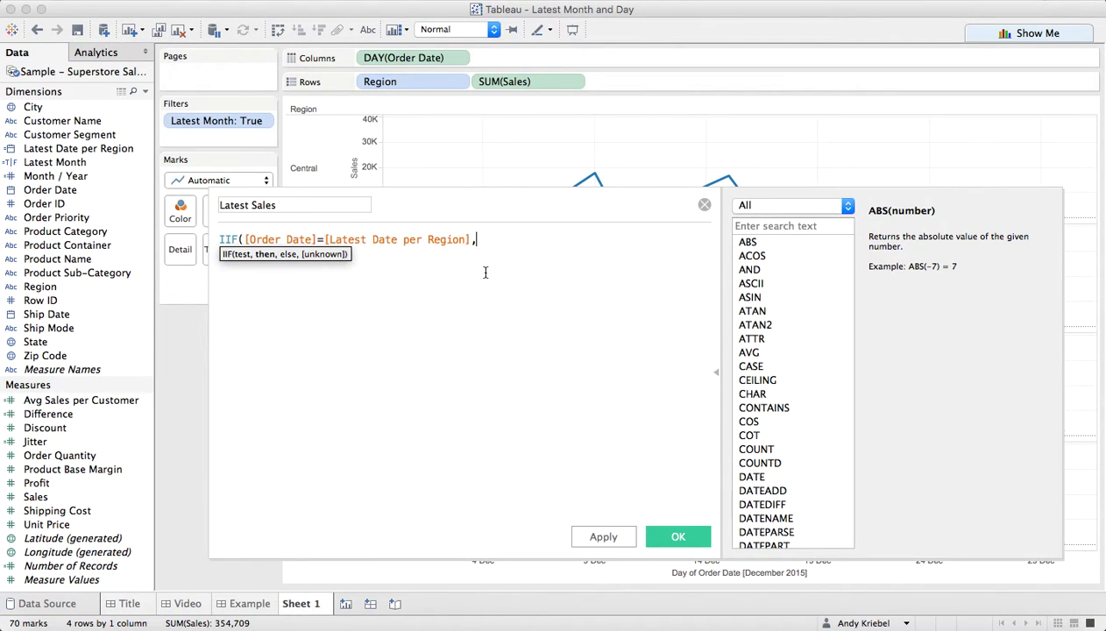
pyautogui.write('sa')
pyautogui.press('Return')
pyautogui.write(',null)')
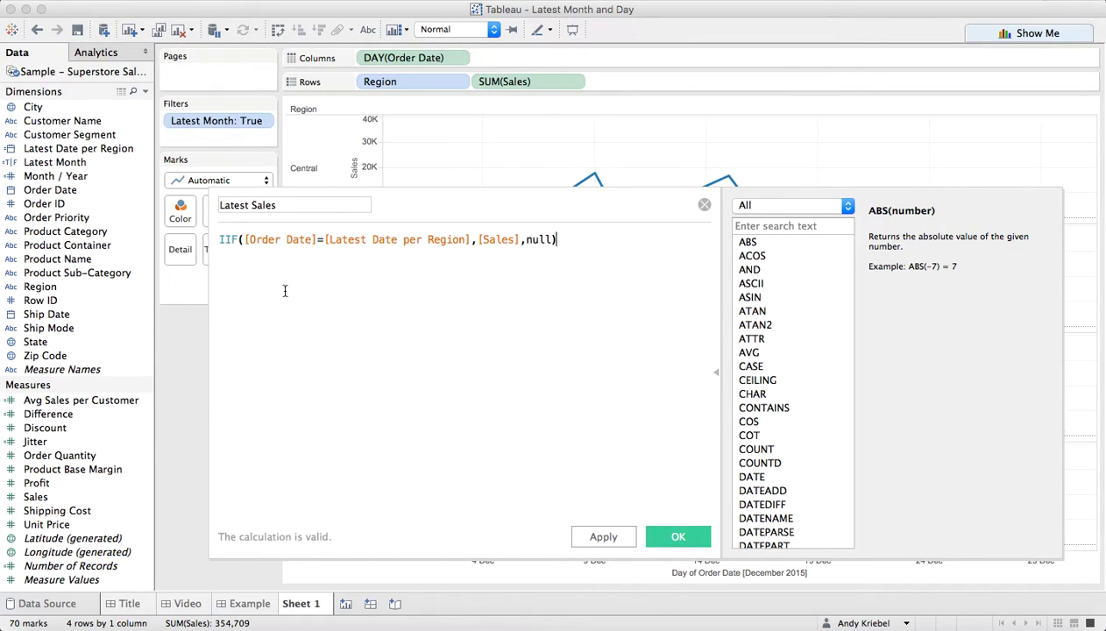
pyautogui.moveTo(245, 239); pyautogui.dragTo(318, 239)
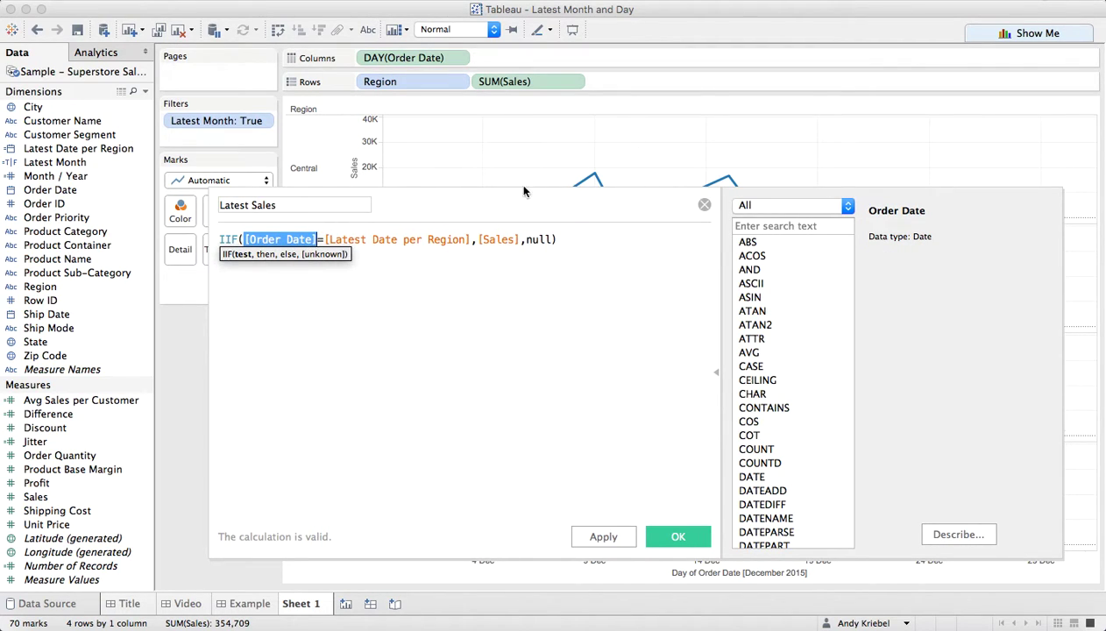
pyautogui.moveTo(325, 239); pyautogui.dragTo(473, 239)
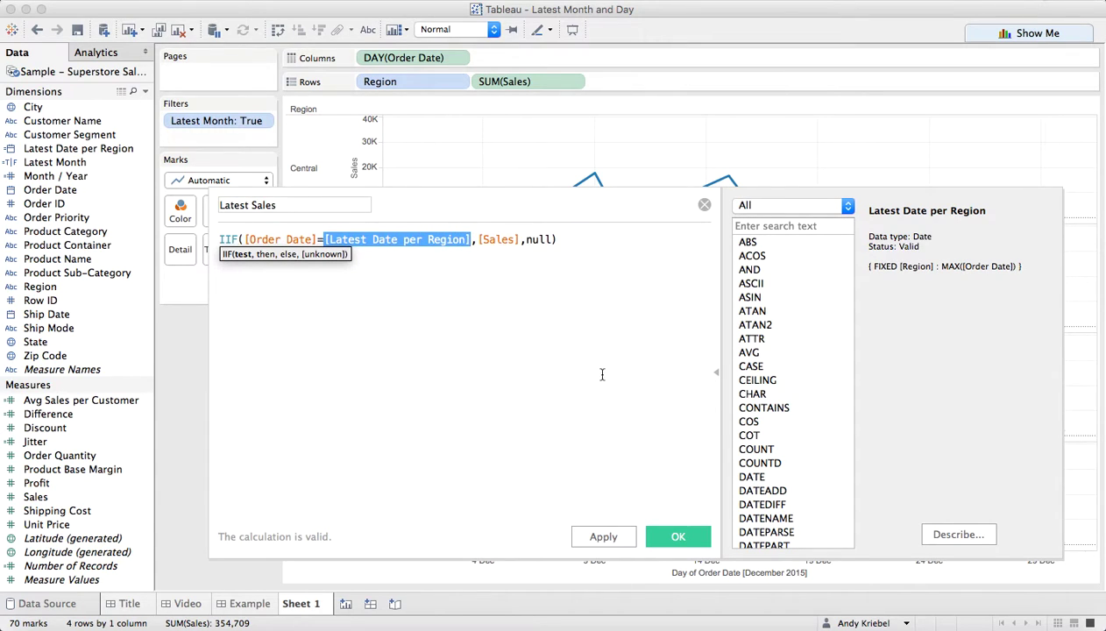
pyautogui.click(674, 536)
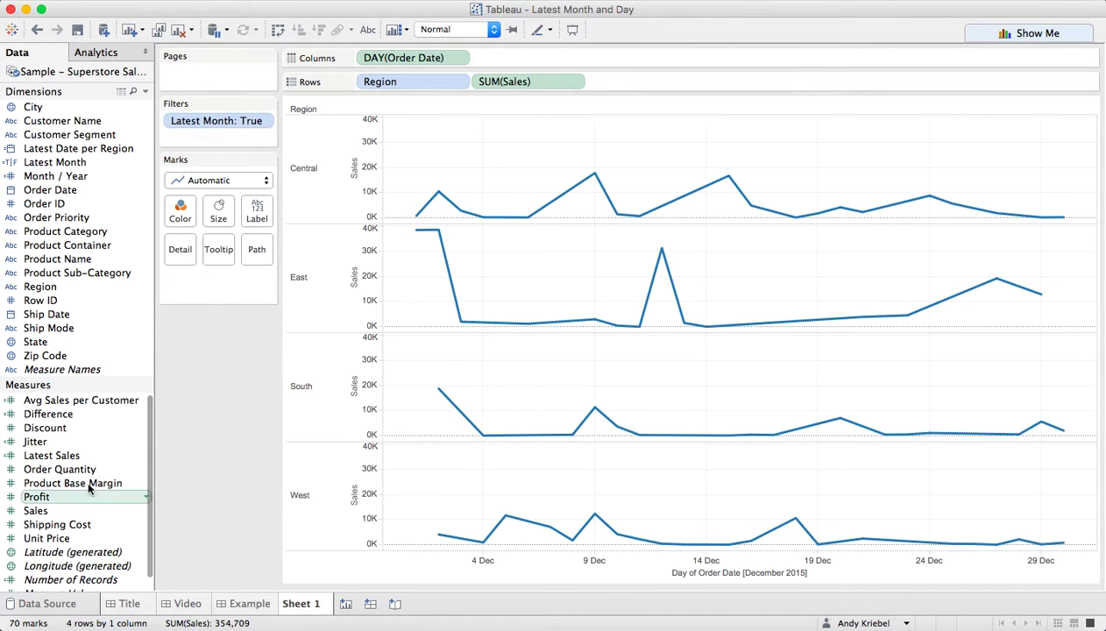
# Step: Add Latest Sales to the chart as a dual axis and synchronize it with the Sales axis
pyautogui.moveTo(53, 456); pyautogui.dragTo(1064, 190)
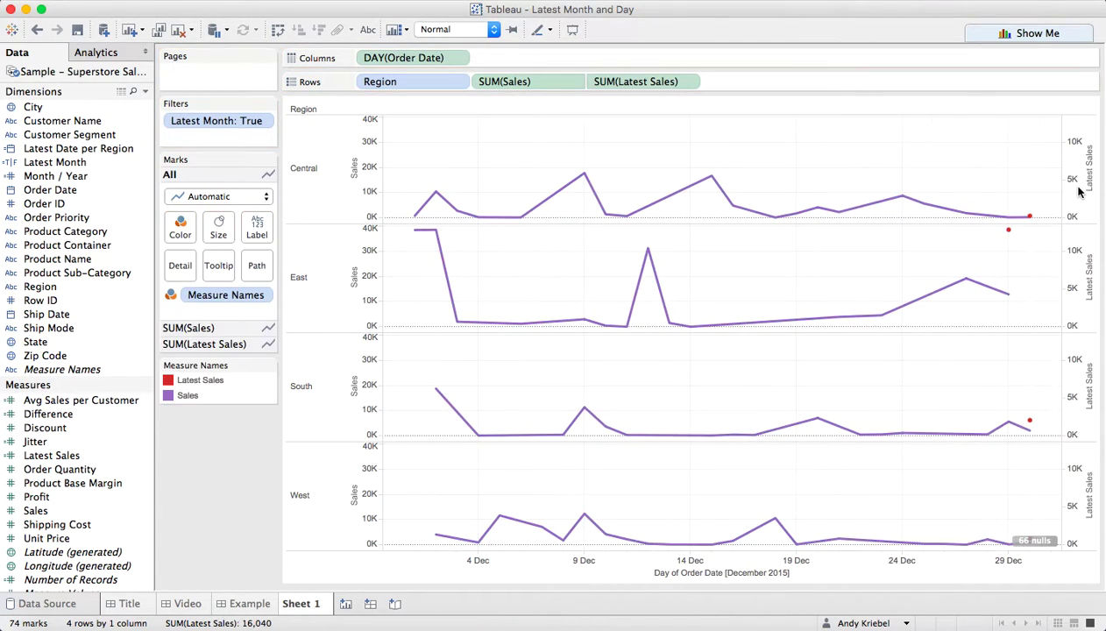
pyautogui.rightClick(1080, 191)
pyautogui.click(1032, 274)
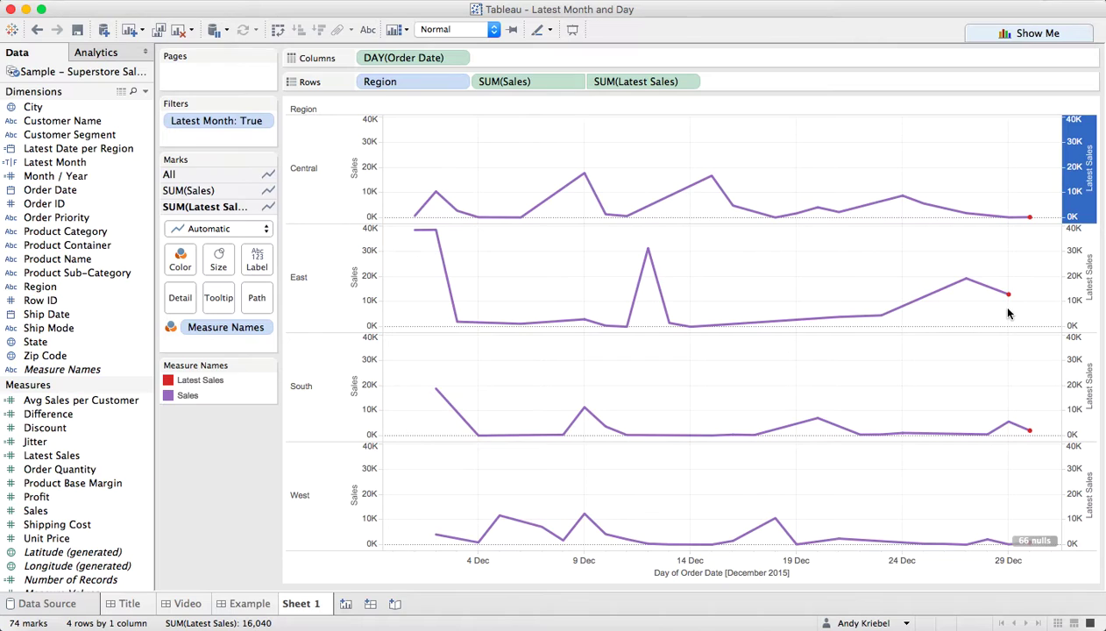
# Step: Hide the chart's null values indicator and remove Measure Names from the color of all marks
pyautogui.rightClick(1034, 541)
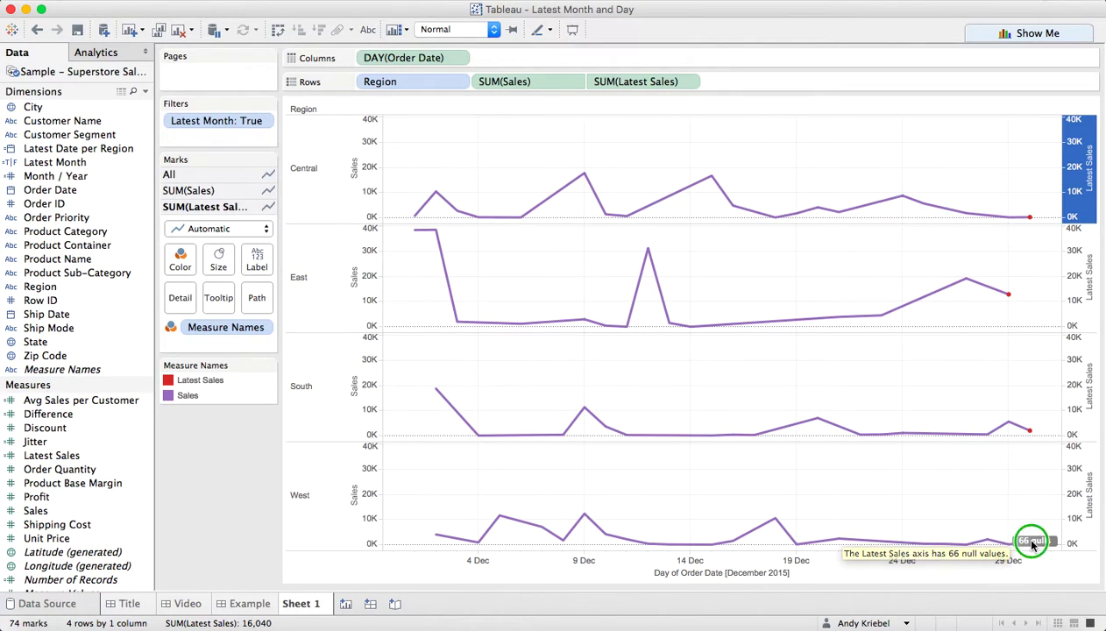
pyautogui.click(1043, 551)
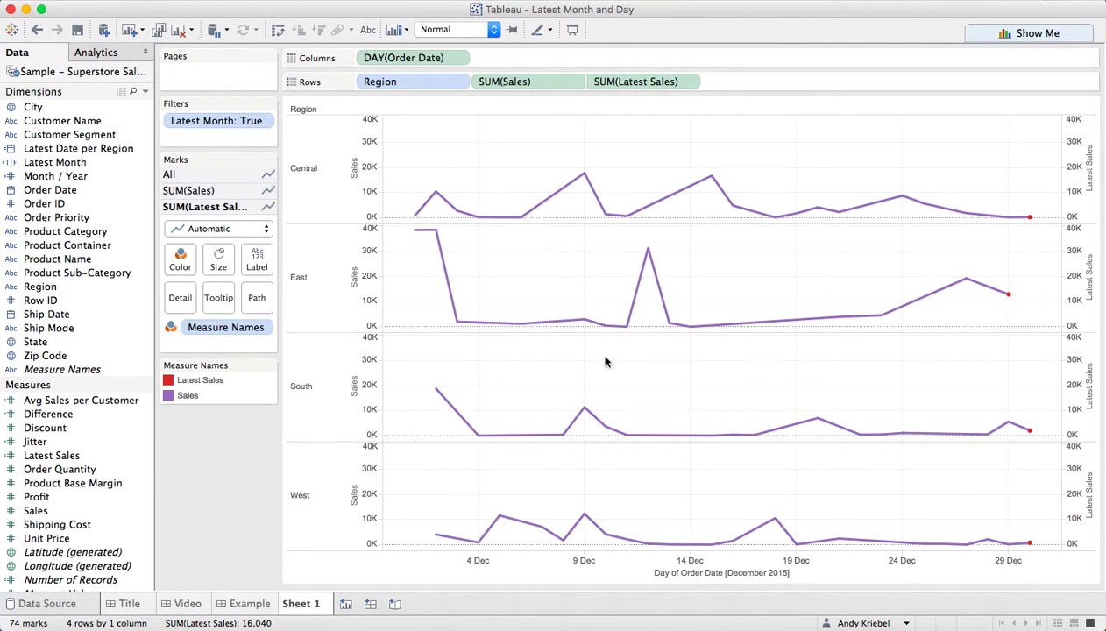
pyautogui.click(170, 175)
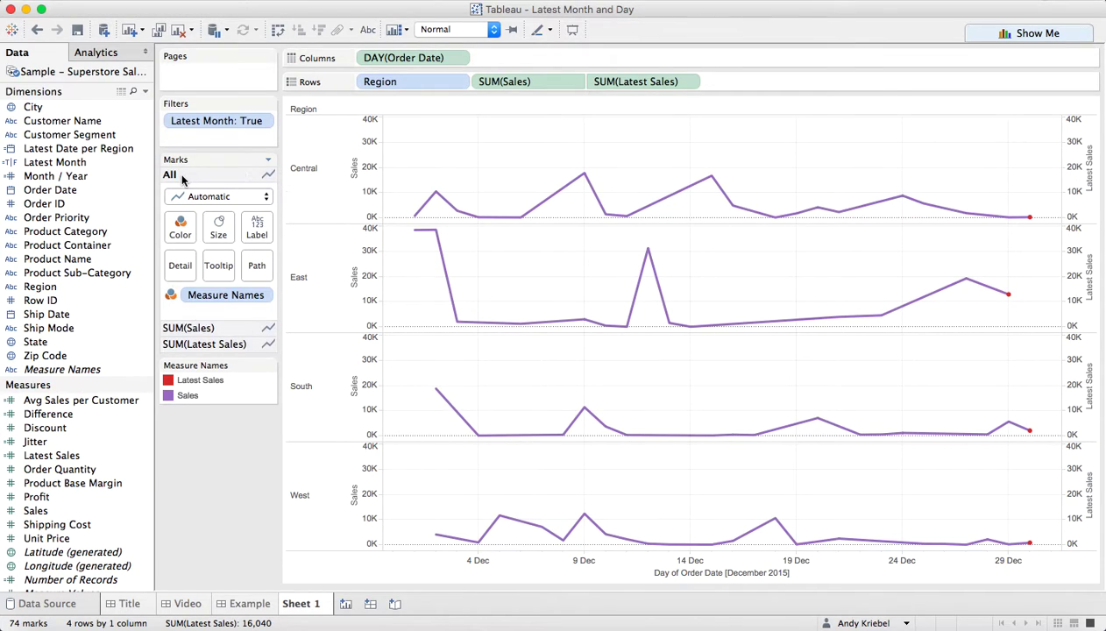
pyautogui.moveTo(205, 295); pyautogui.dragTo(88, 327)
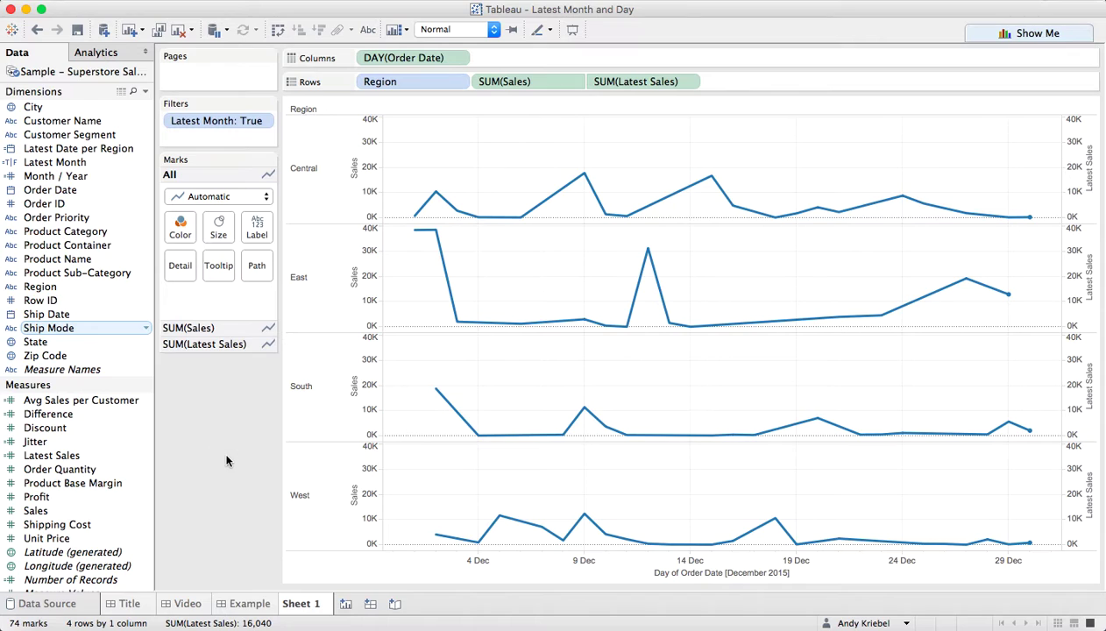
# Step: Change the mark type of SUM(Latest Sales) to Circle
pyautogui.click(210, 343)
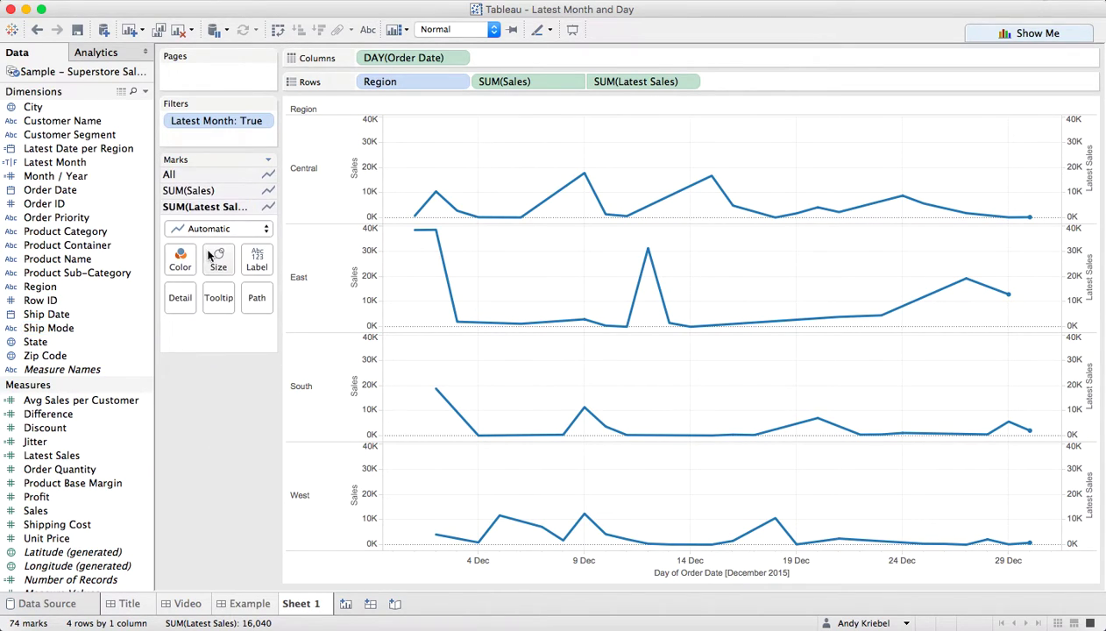
pyautogui.click(202, 228)
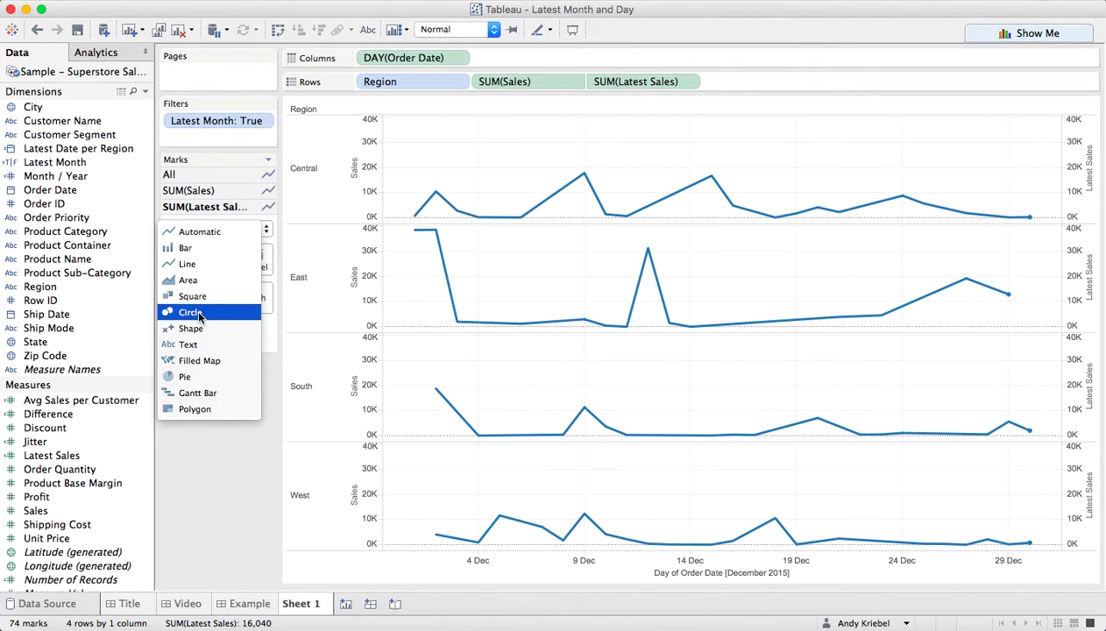
pyautogui.click(202, 432)
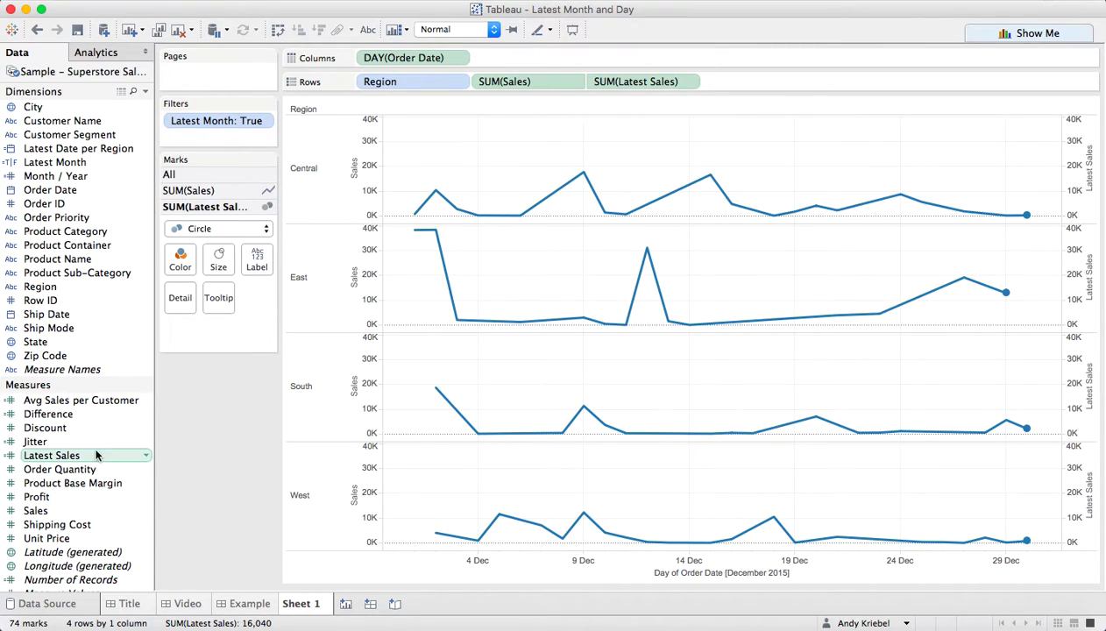
# Step: Start a new calculated field named Profit Ratio
pyautogui.click(145, 92)
pyautogui.click(144, 107)
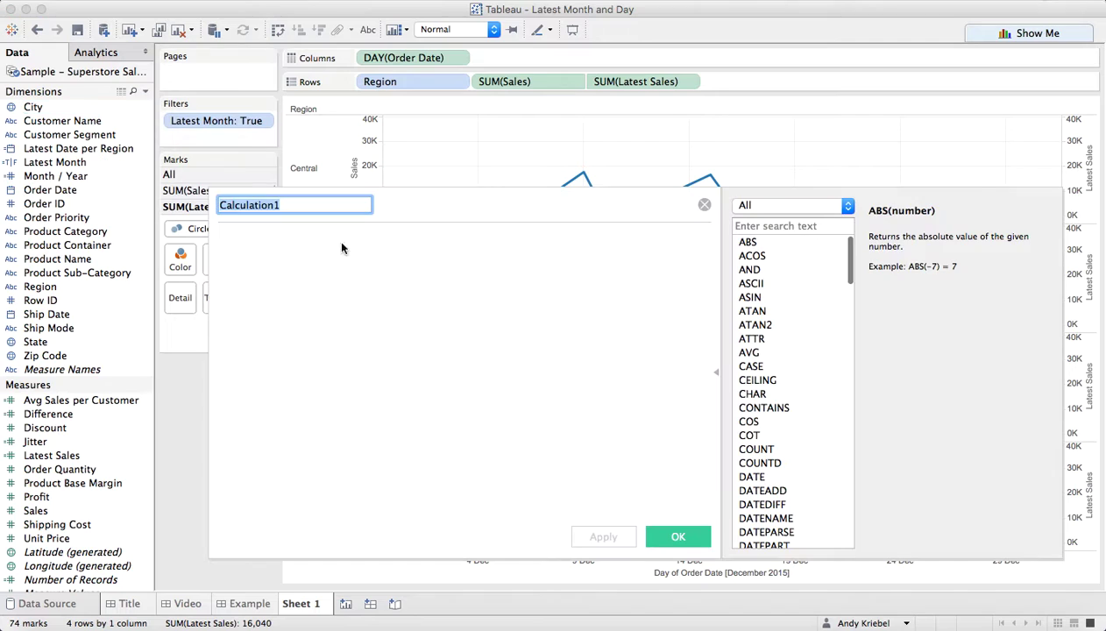
pyautogui.write('Profit Ratio')
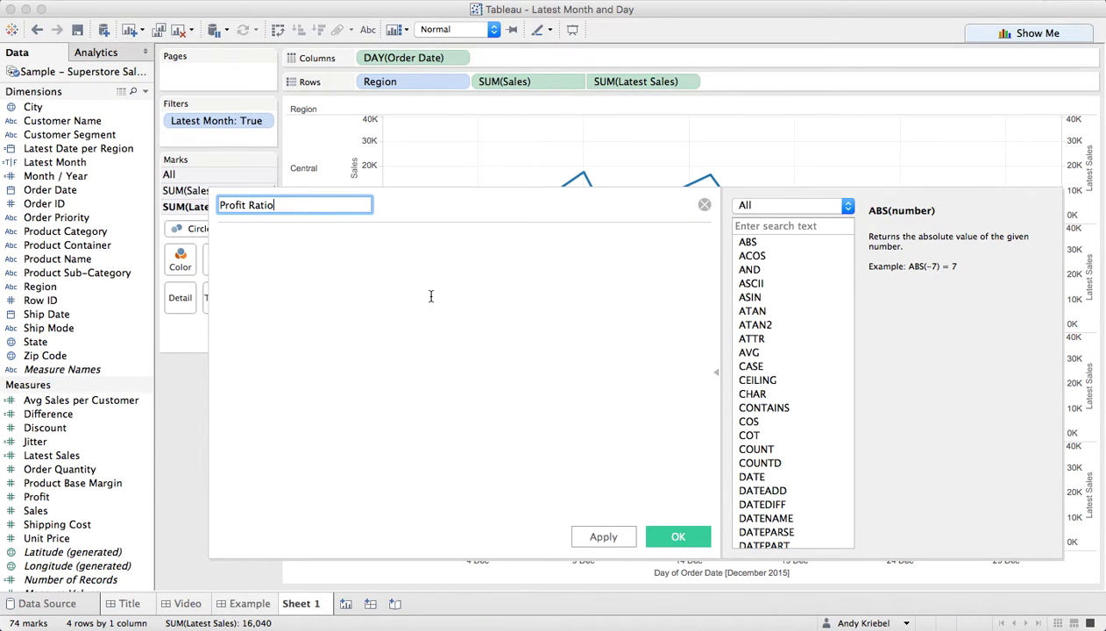
# Step: Begin the Profit Ratio formula with the sum of the Profit field, SUM([Profit])
pyautogui.click(431, 296)
pyautogui.write('SUM(p')
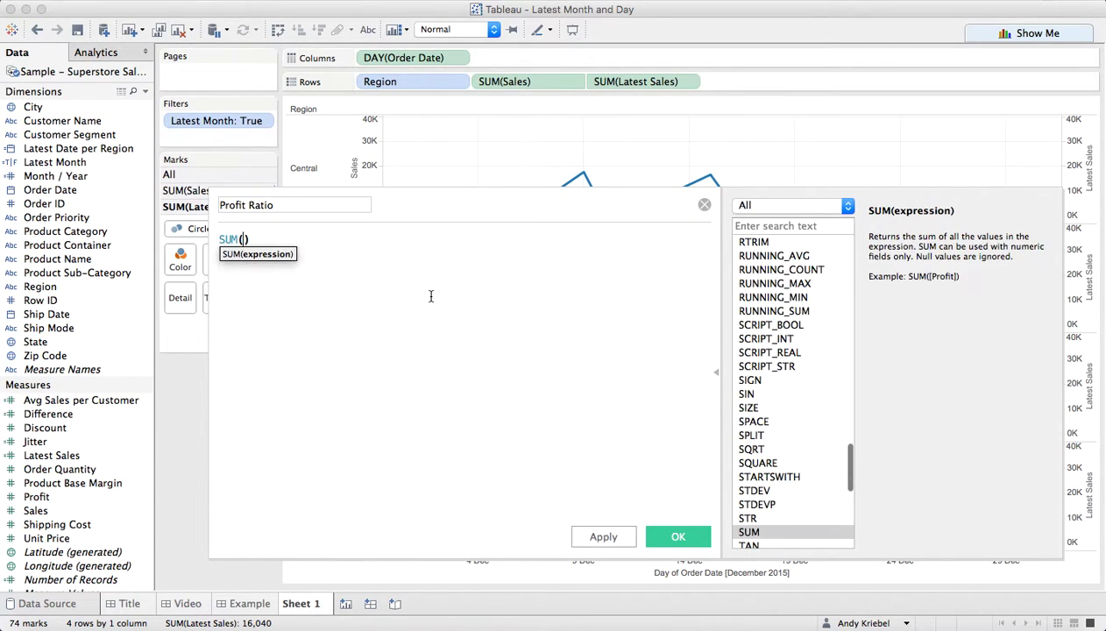
pyautogui.write('ro')
pyautogui.press('Down')
pyautogui.press('Down')
pyautogui.press('Down')
pyautogui.press('Down')
pyautogui.press('Down')
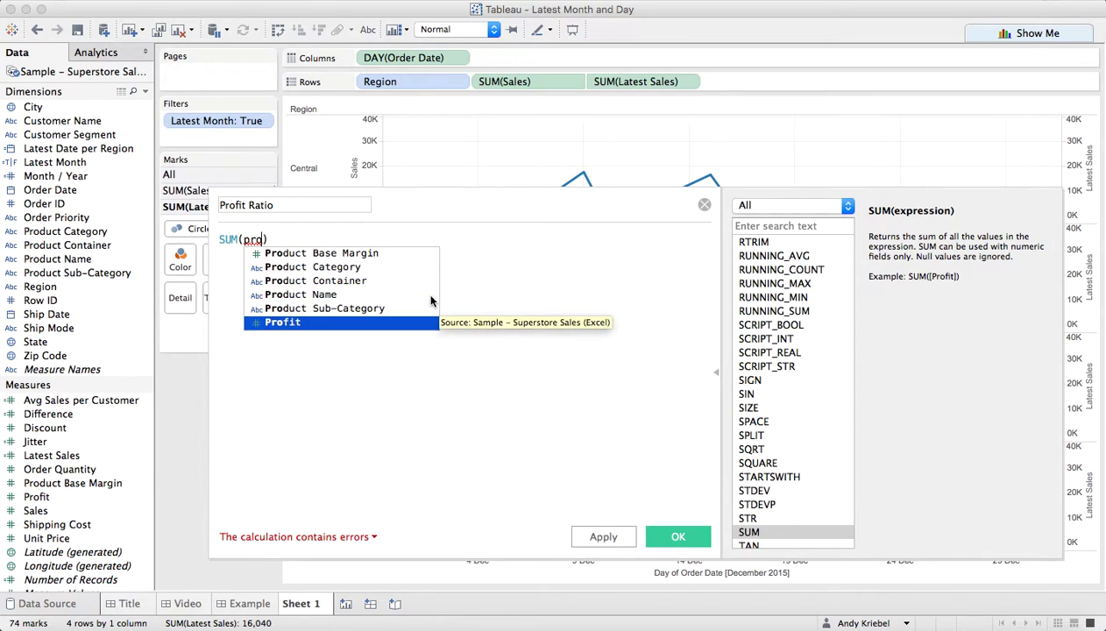
pyautogui.press('Return')
# Step: Complete the Profit Ratio formula by dividing by SUM([Sales]) and save the calculated field
pyautogui.write(')/sum')
pyautogui.press('Return')
pyautogui.write('sale')
pyautogui.press('Return')
pyautogui.write(')')
pyautogui.click(667, 534)
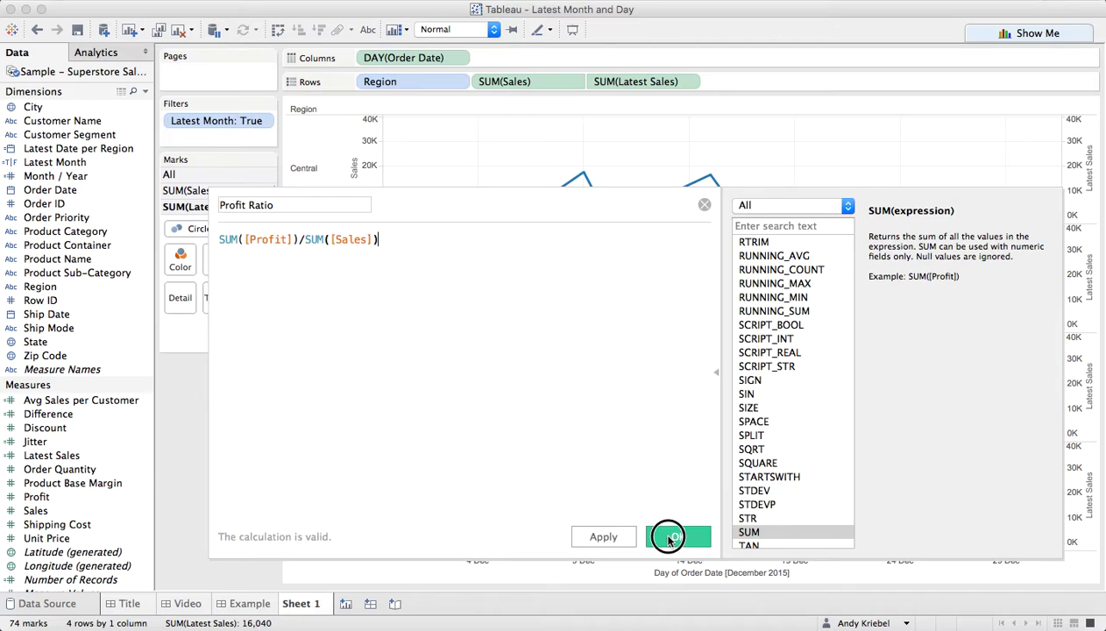
# Step: Set the default number format of the Profit Ratio measure to Percentage with 1 decimal place
pyautogui.rightClick(92, 478)
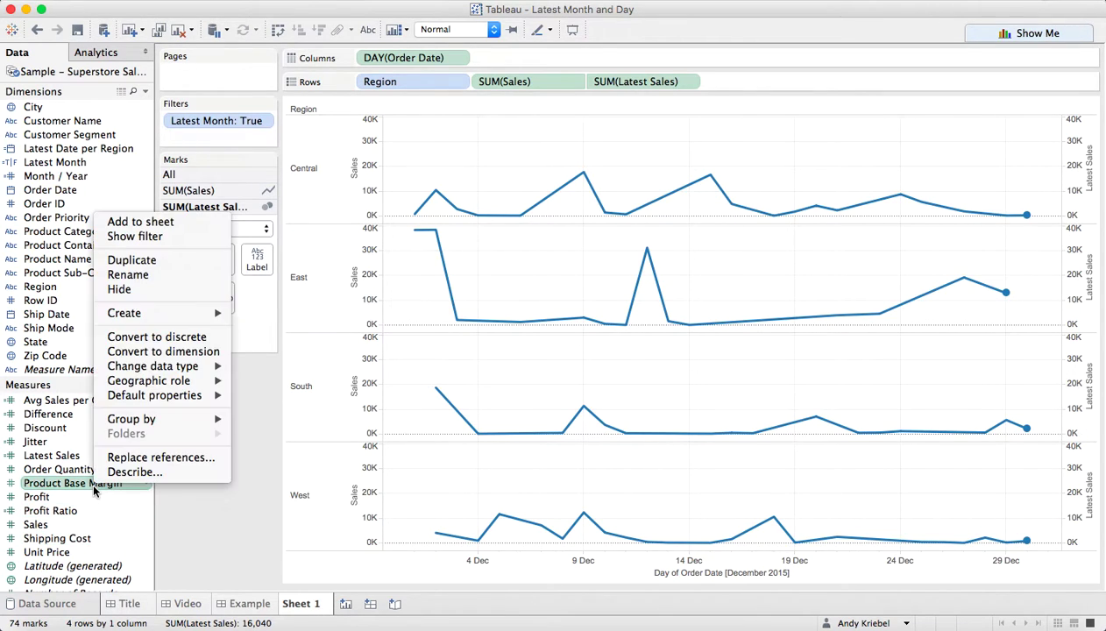
pyautogui.click(87, 511)
pyautogui.click(87, 511)
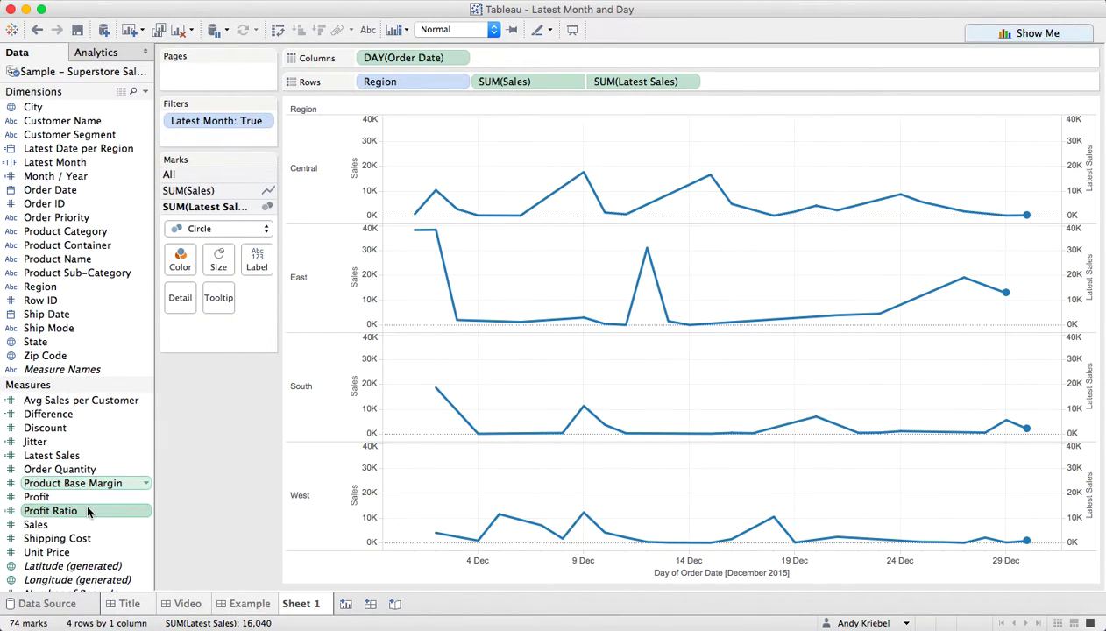
pyautogui.rightClick(88, 510)
pyautogui.moveTo(184, 415)
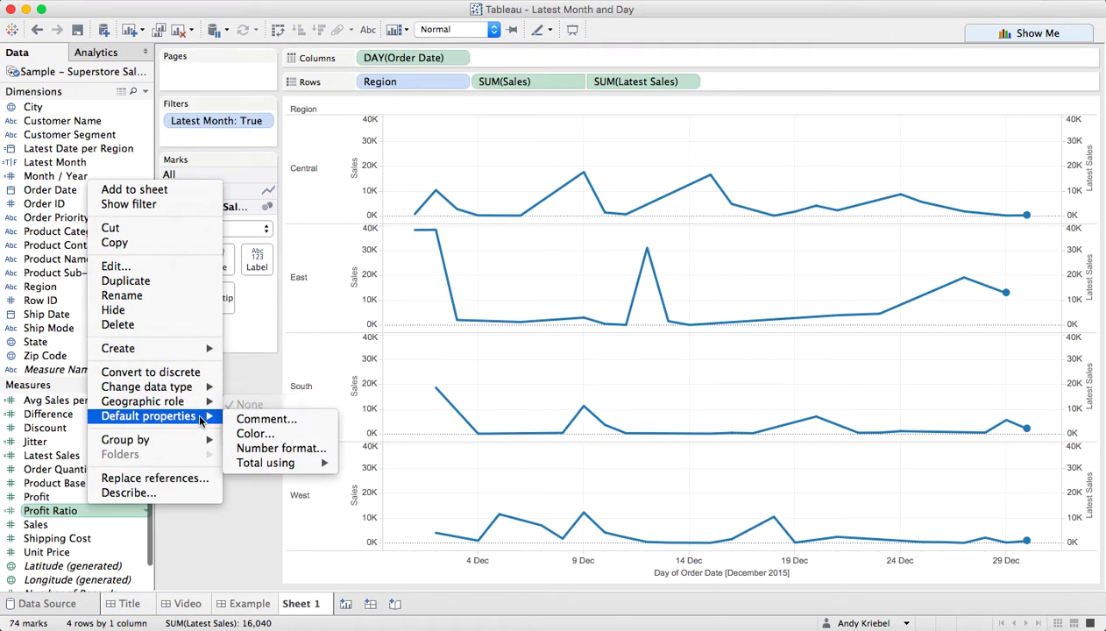
pyautogui.click(262, 448)
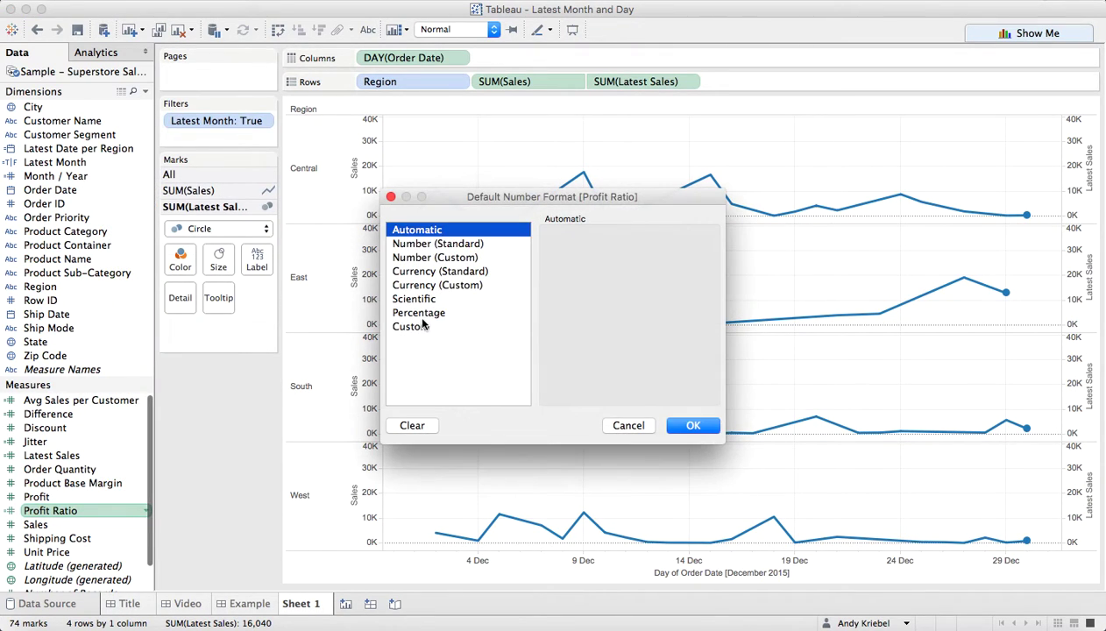
pyautogui.click(427, 317)
pyautogui.click(590, 258)
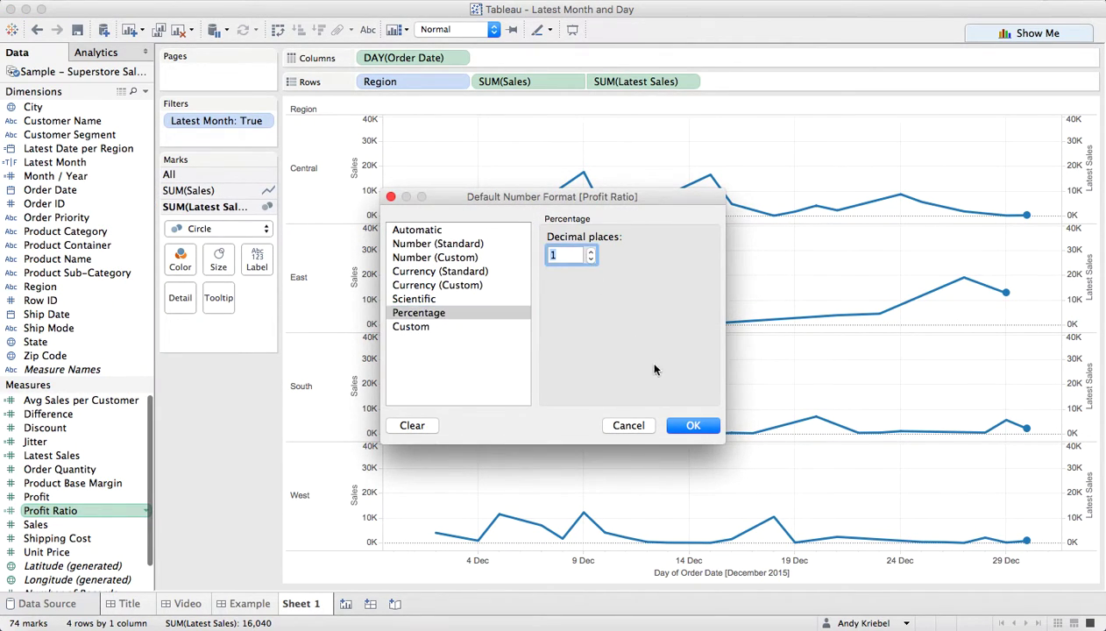
pyautogui.click(691, 425)
# Step: Color the Latest Sales circles by Profit Ratio, using the Red-Black Diverging palette with its center fixed at 0
pyautogui.moveTo(53, 509); pyautogui.dragTo(178, 265)
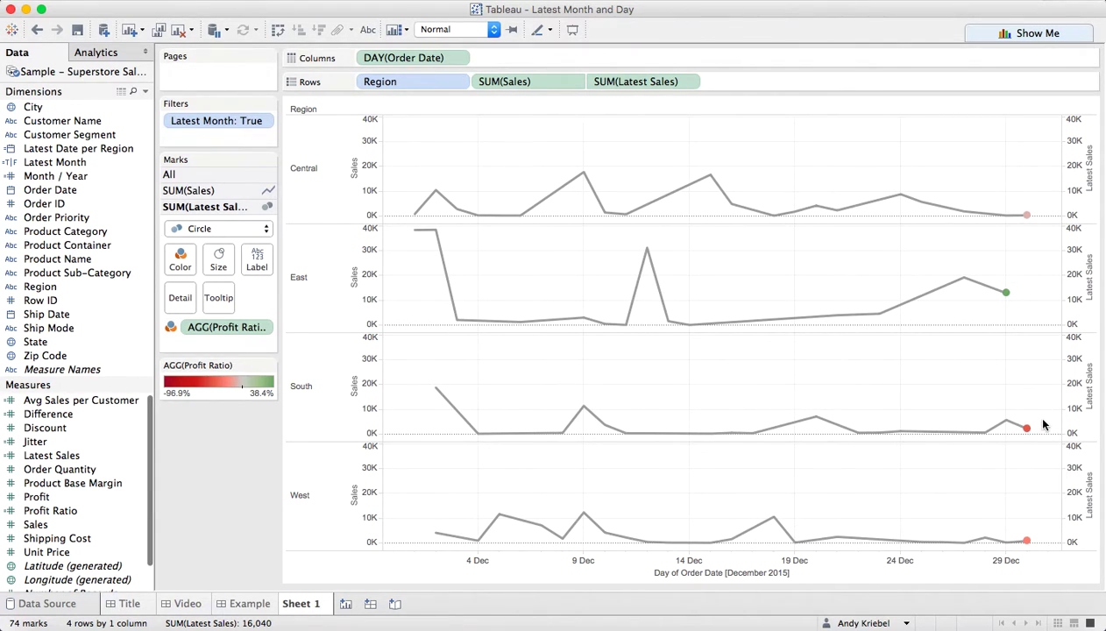
pyautogui.moveTo(1035, 220)
pyautogui.doubleClick(240, 395)
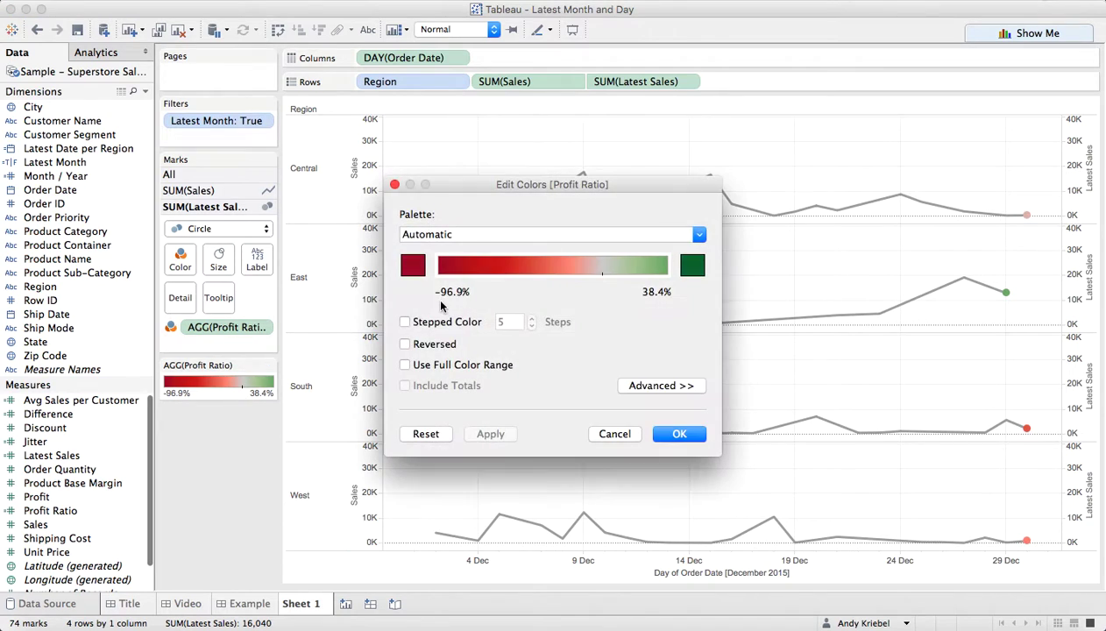
pyautogui.click(485, 233)
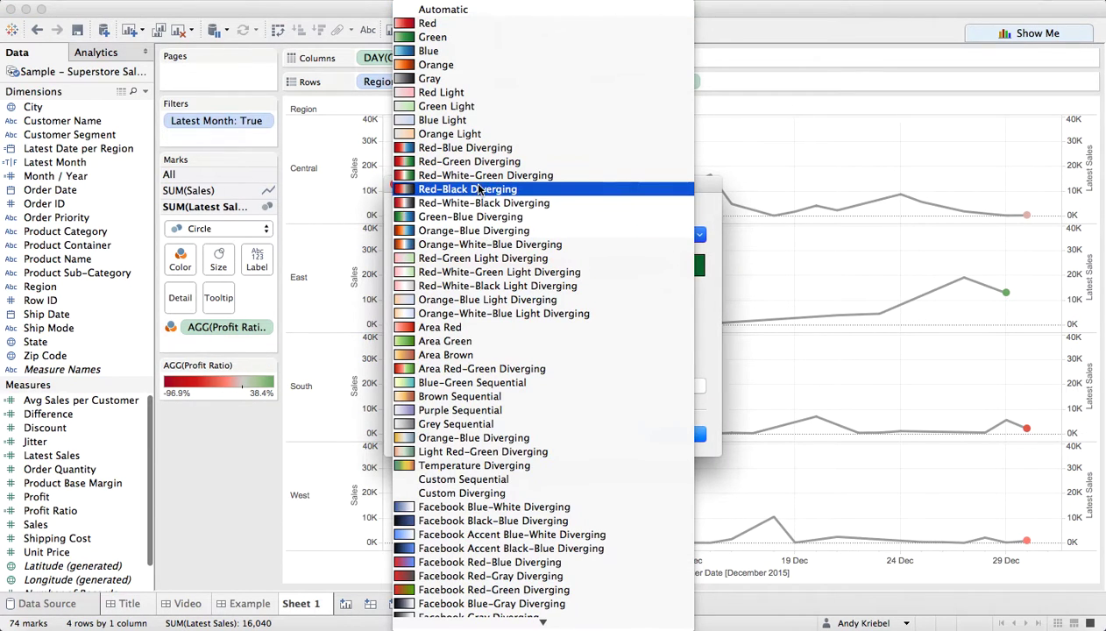
pyautogui.click(477, 189)
pyautogui.click(645, 383)
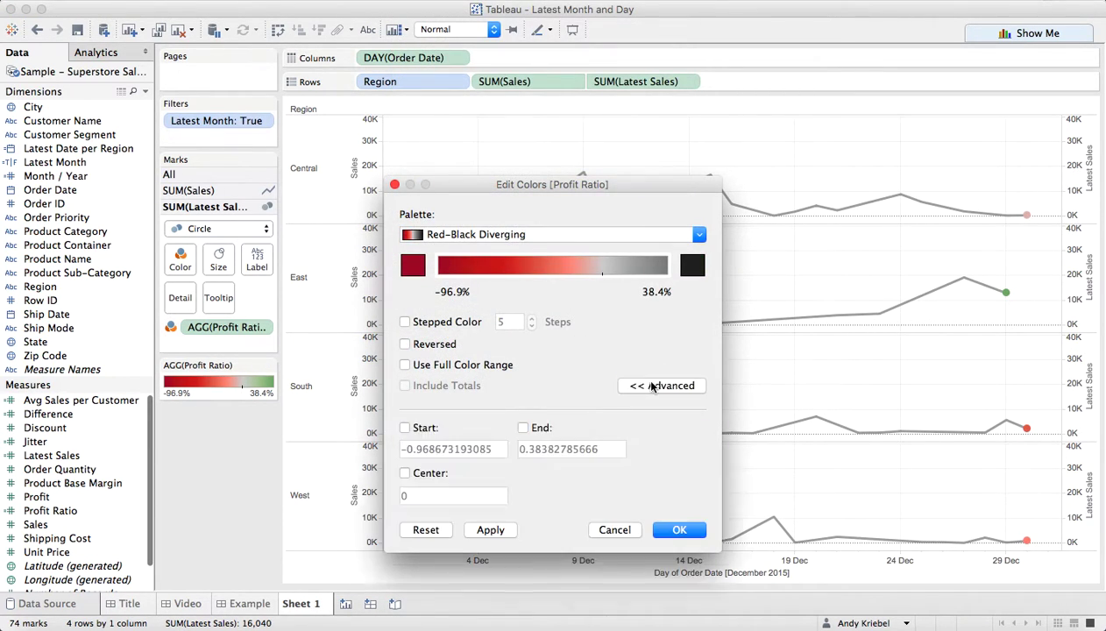
pyautogui.click(403, 472)
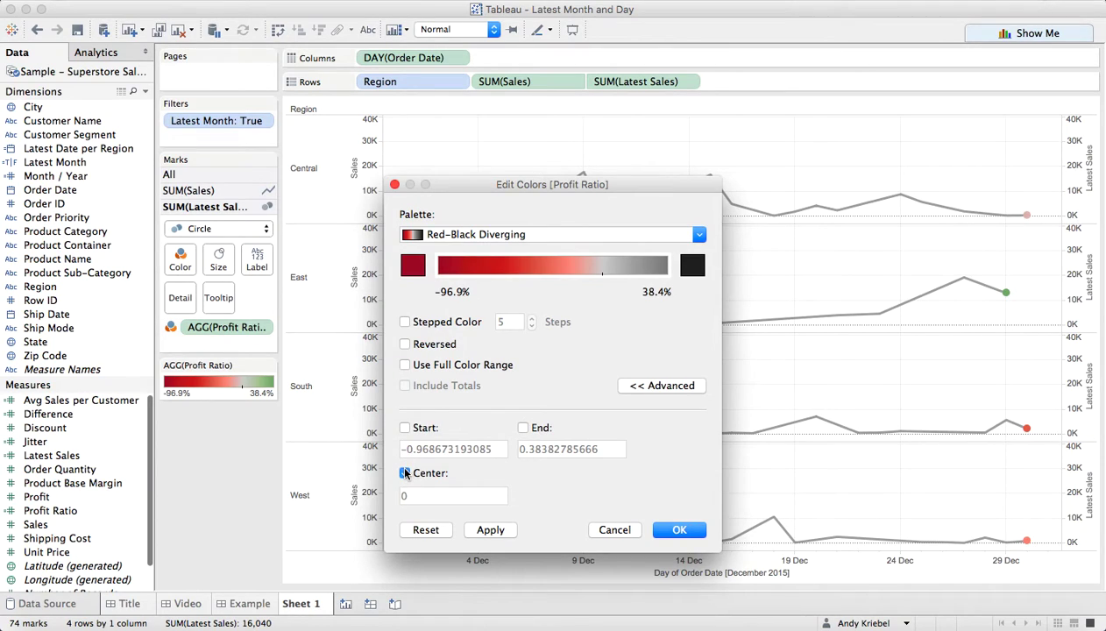
pyautogui.click(678, 531)
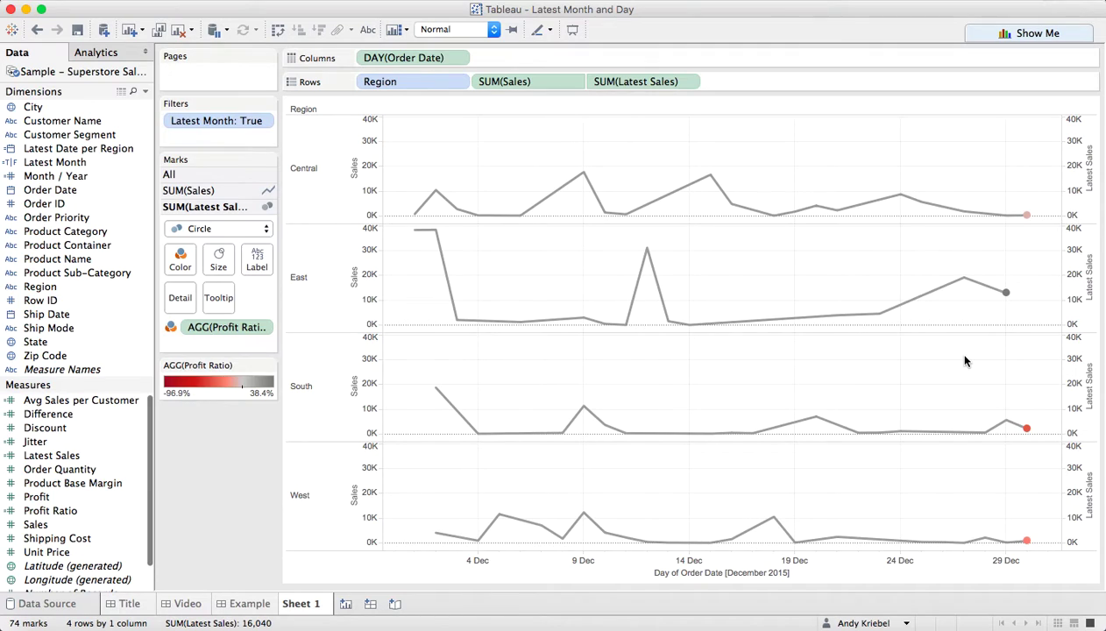
# Step: Turn off the zero requirement on the Sales axis and use independent axis ranges for each row
pyautogui.click(571, 81)
pyautogui.click(371, 175)
pyautogui.doubleClick(369, 173)
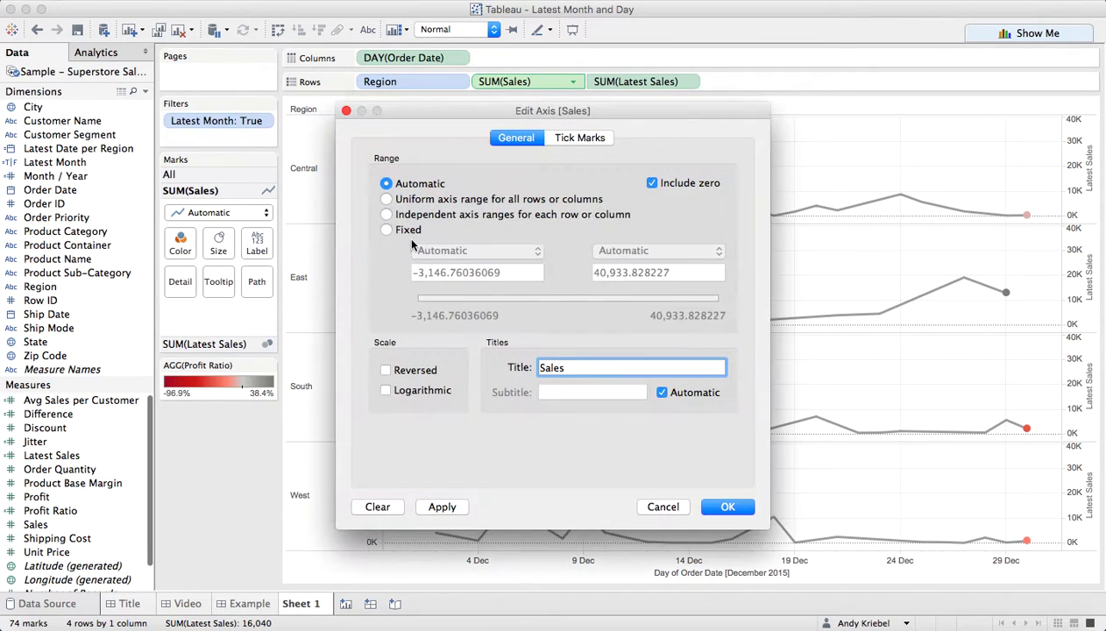
pyautogui.click(701, 186)
pyautogui.click(423, 214)
pyautogui.click(720, 508)
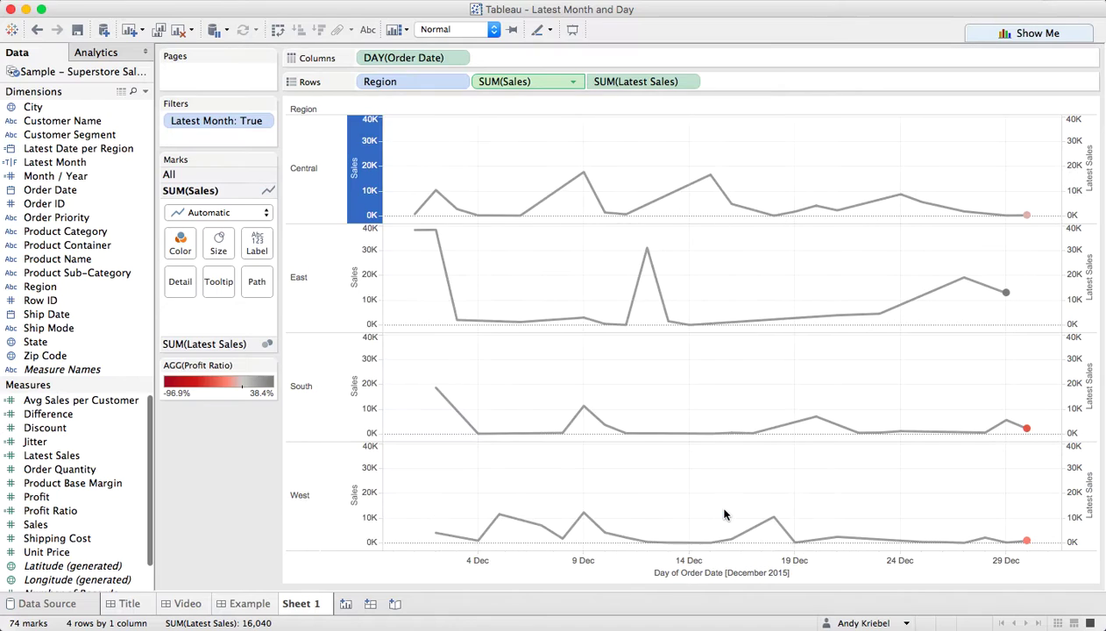
pyautogui.click(480, 161)
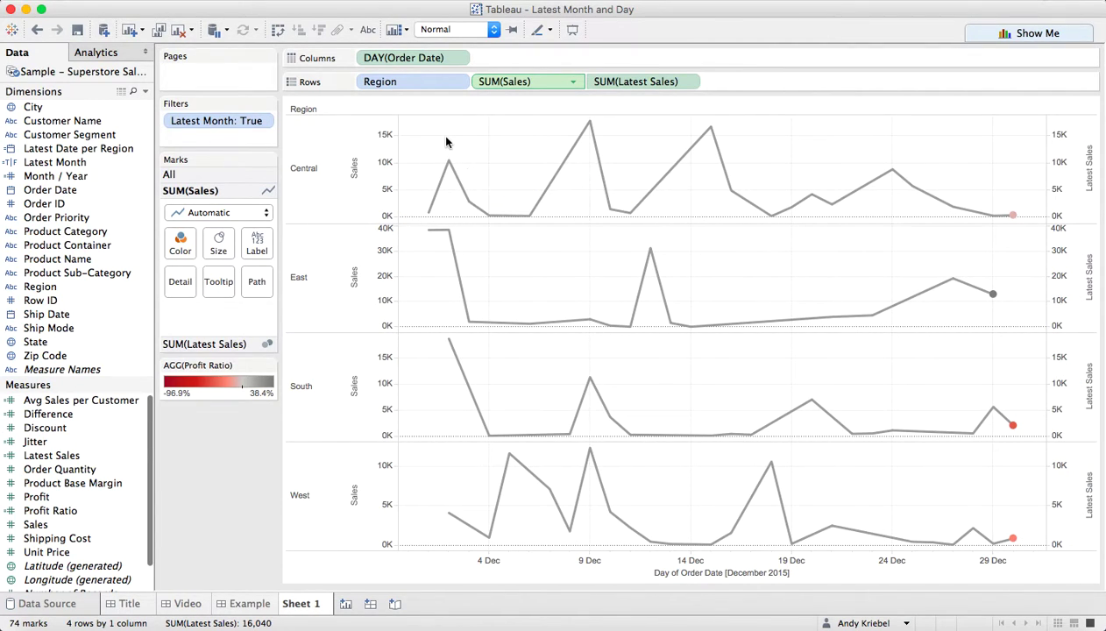
# Step: Format the worksheet lines by setting both the grid lines and the zero lines to None
pyautogui.rightClick(445, 142)
pyautogui.click(468, 200)
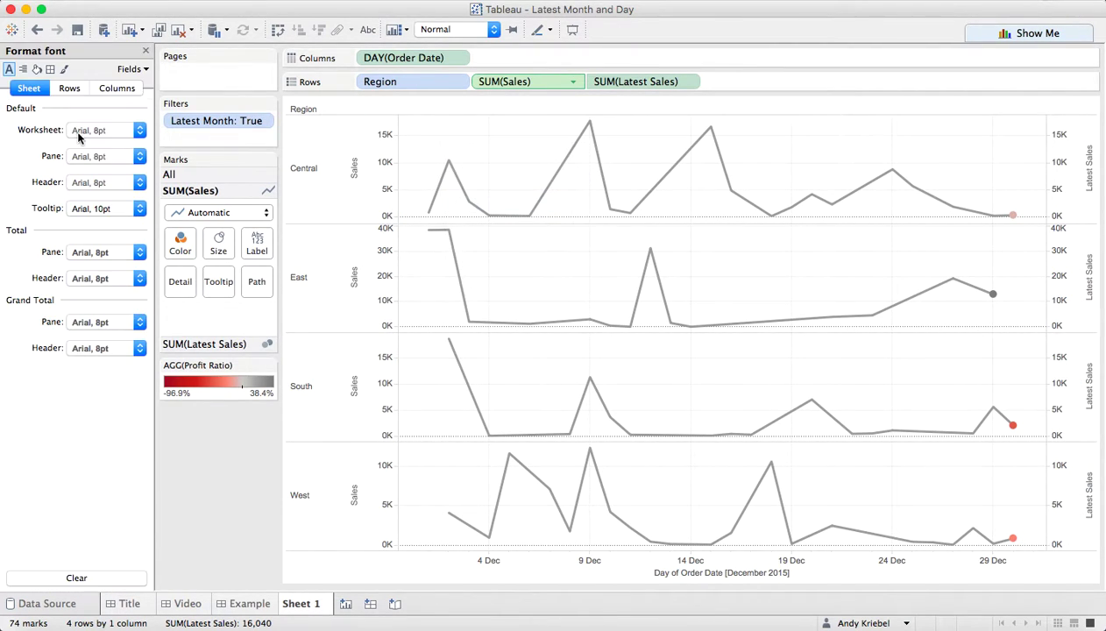
pyautogui.click(51, 69)
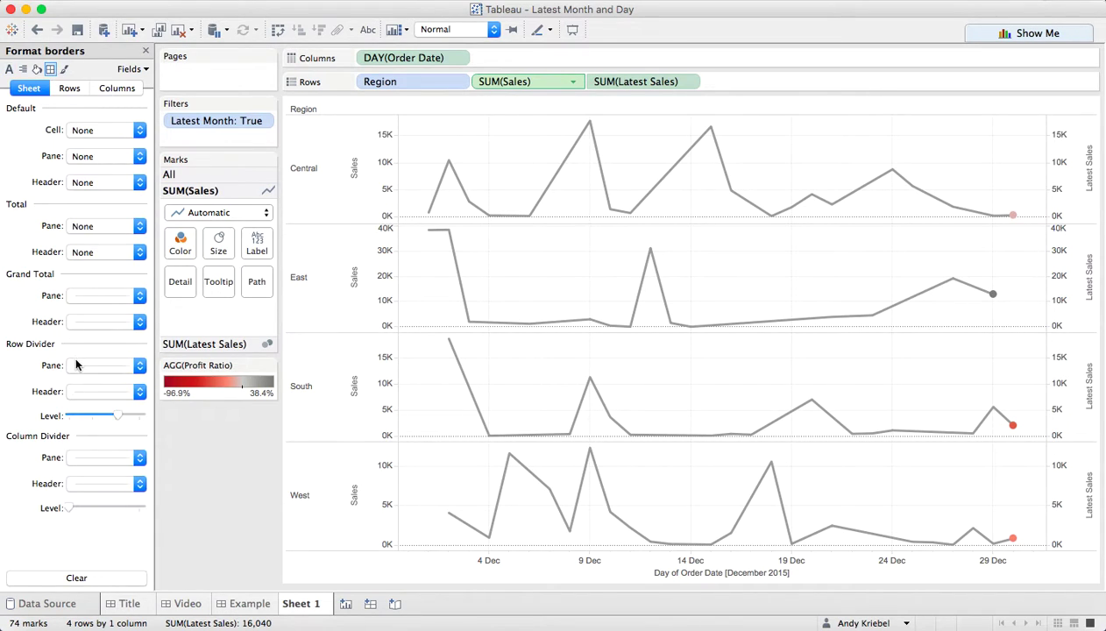
pyautogui.click(64, 69)
pyautogui.click(89, 128)
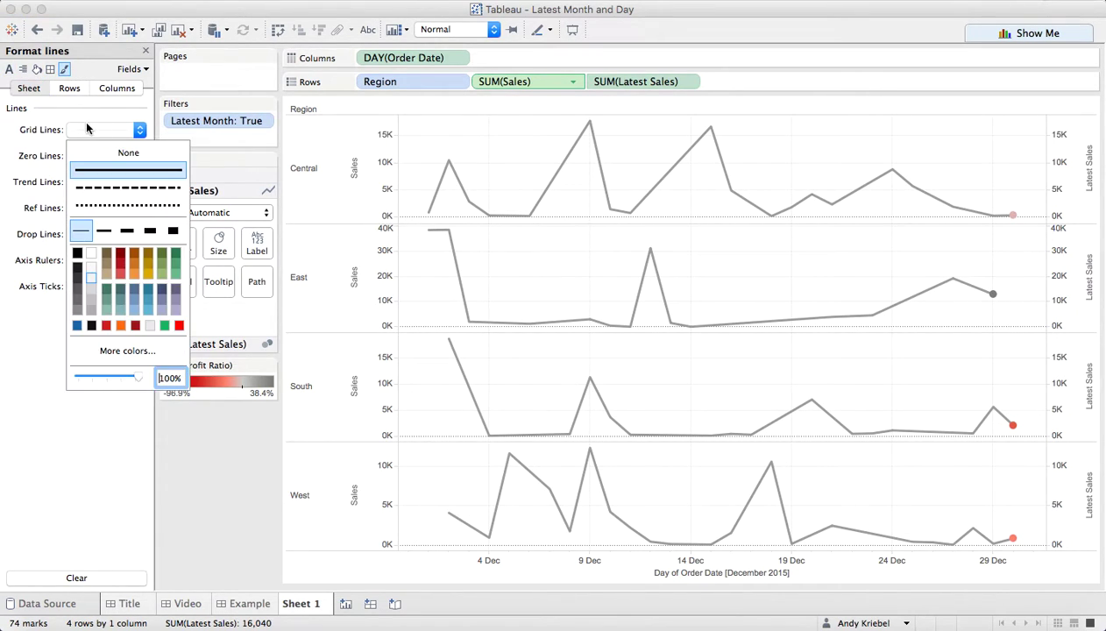
pyautogui.click(89, 153)
pyautogui.click(81, 155)
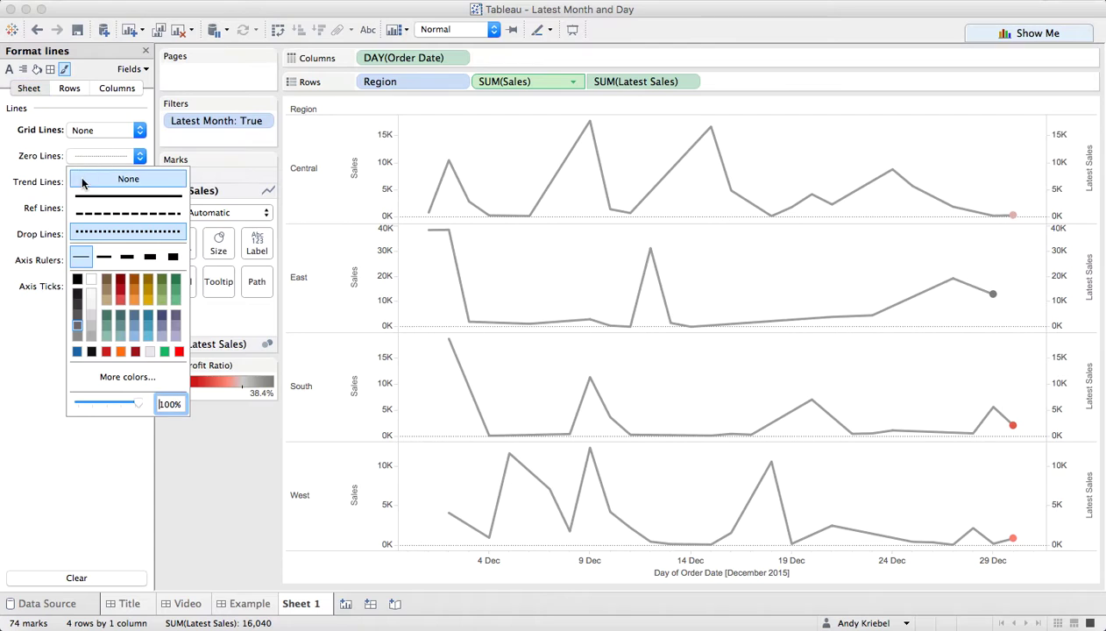
pyautogui.click(427, 284)
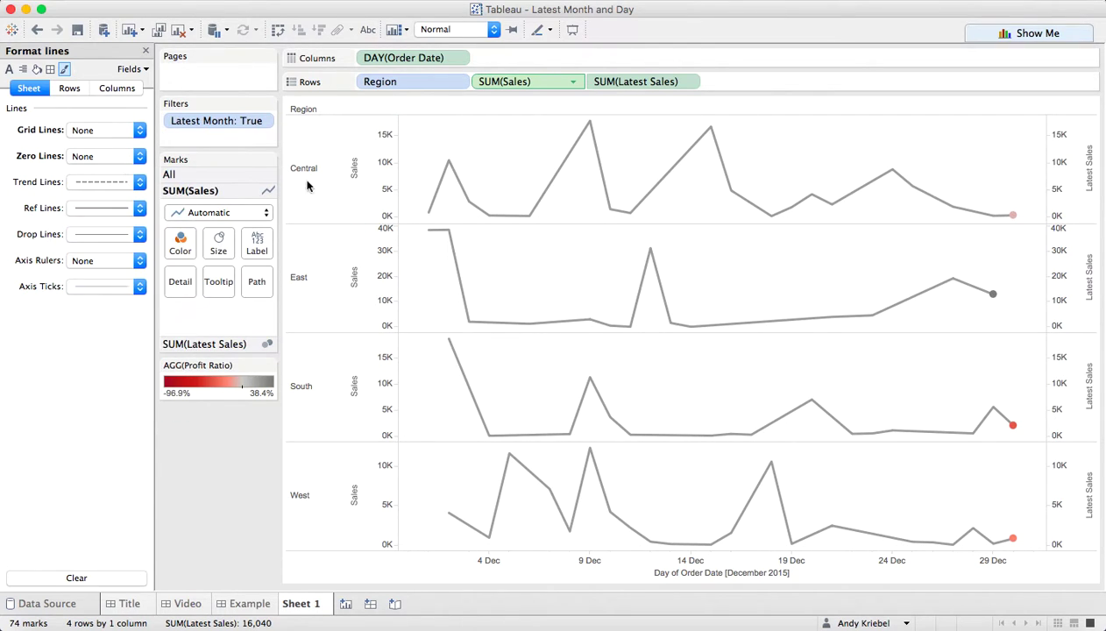
pyautogui.click(146, 51)
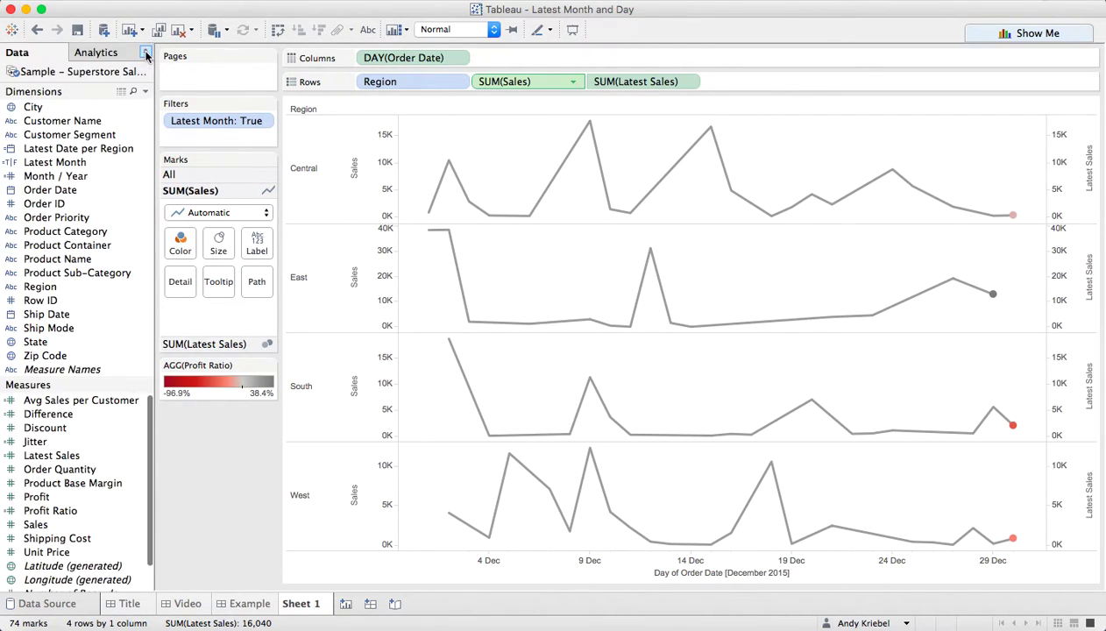
# Step: Hide the sales axis headers and shrink the chart's width and row height to compact sparkline size
pyautogui.rightClick(375, 141)
pyautogui.click(422, 281)
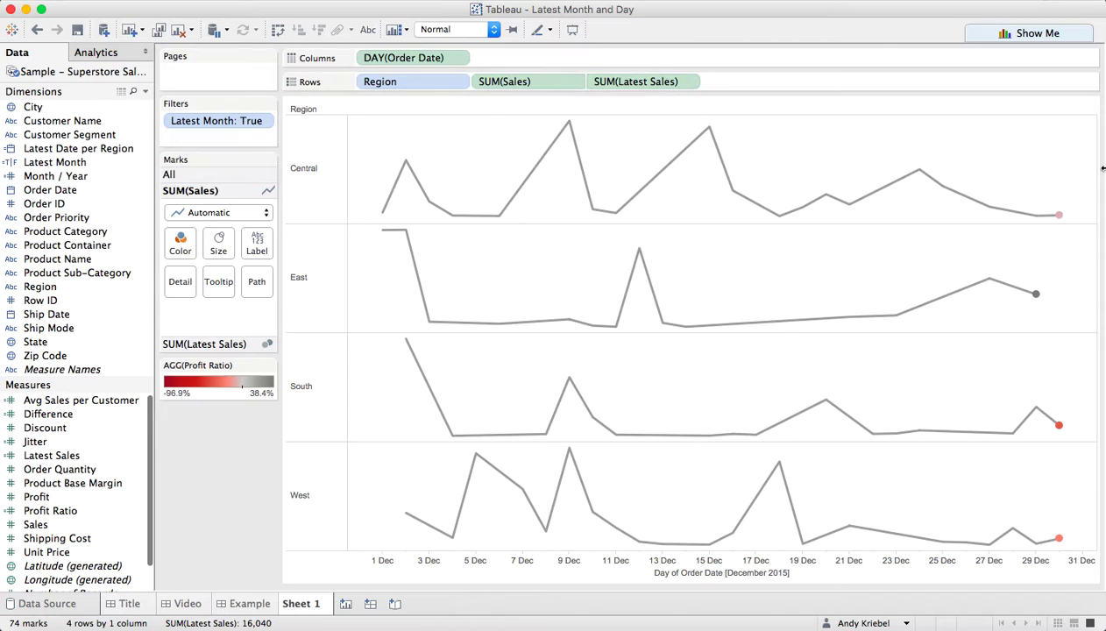
pyautogui.moveTo(1095, 165); pyautogui.dragTo(566, 202)
pyautogui.moveTo(317, 223); pyautogui.dragTo(313, 174)
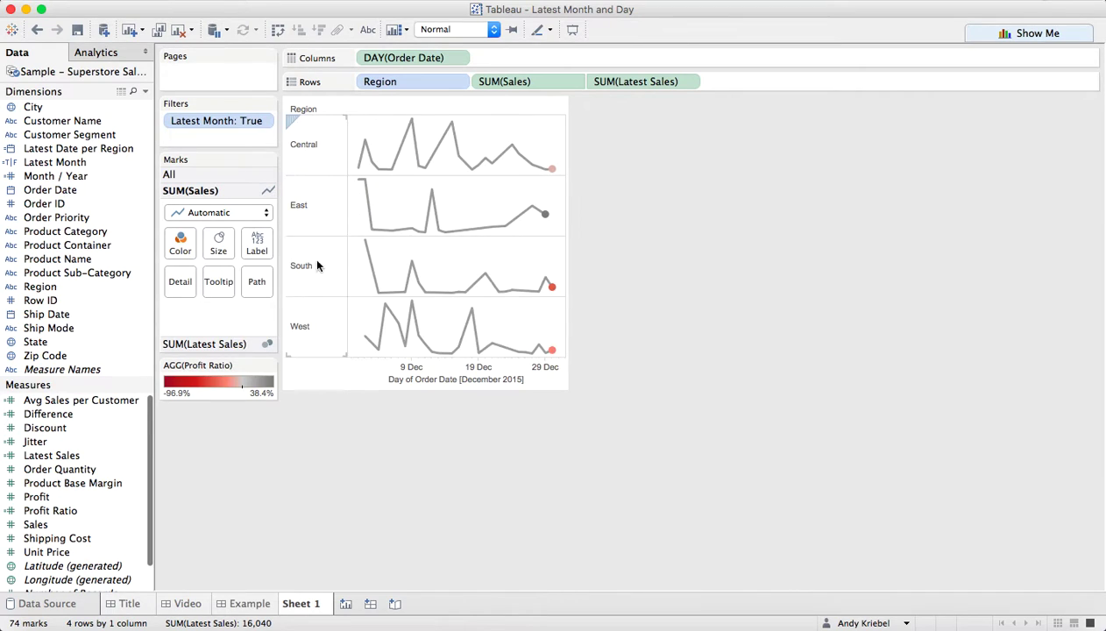
# Step: Hide the Order Date axis header and the Region field label above the rows
pyautogui.click(458, 58)
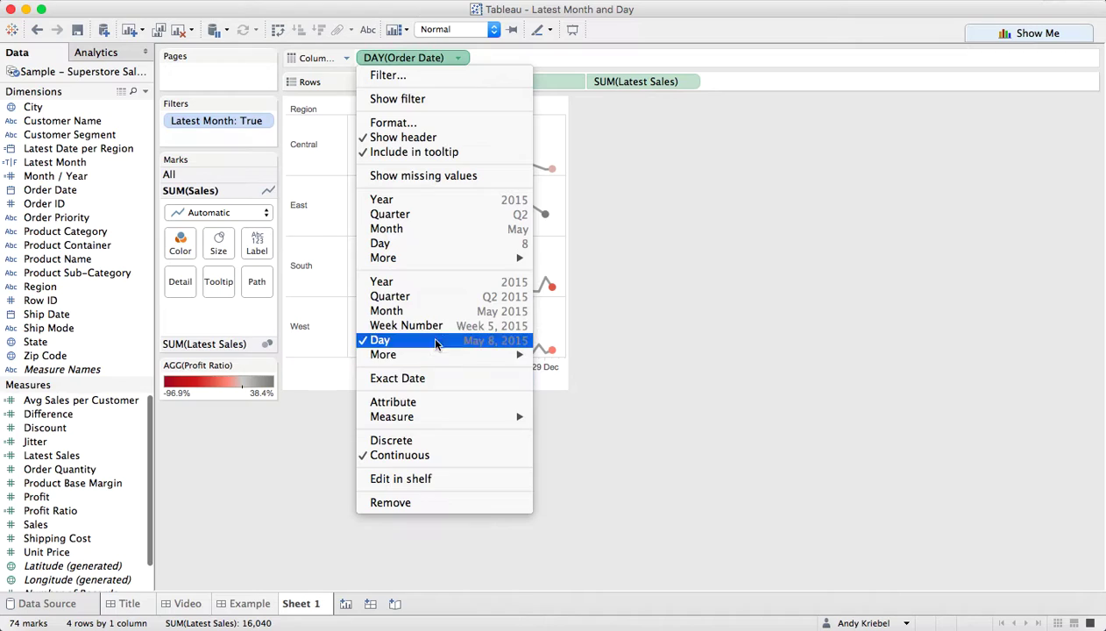
pyautogui.click(441, 138)
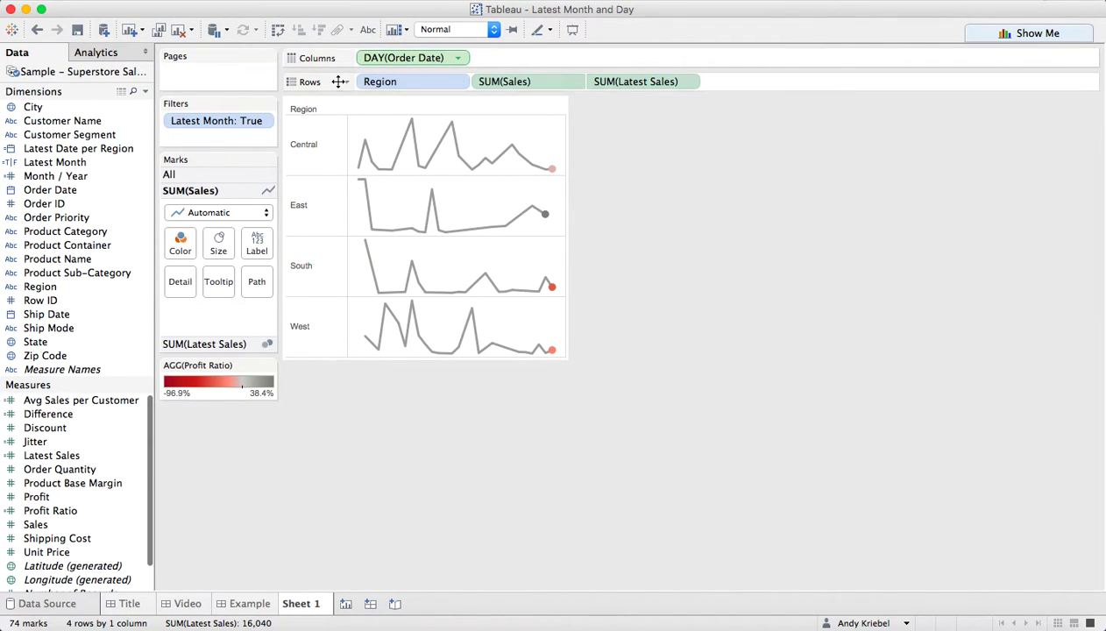
pyautogui.rightClick(307, 107)
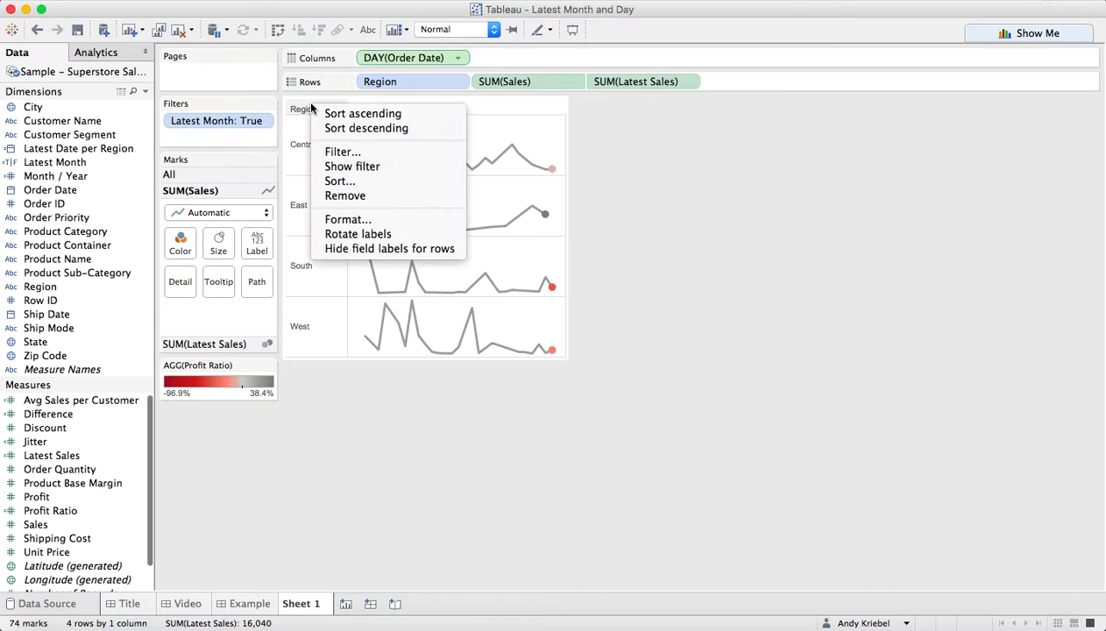
pyautogui.click(352, 248)
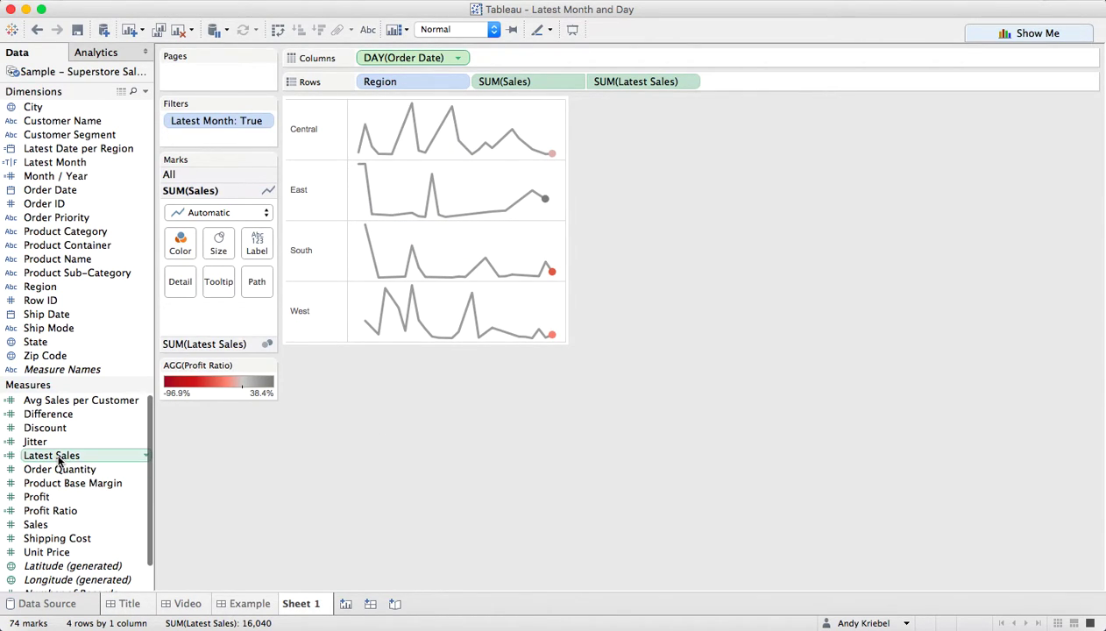
# Step: Try adding Latest Sales to Rows before SUM(Sales) as a discrete field, and undo these changes
pyautogui.moveTo(58, 462); pyautogui.dragTo(484, 82)
pyautogui.click(574, 83)
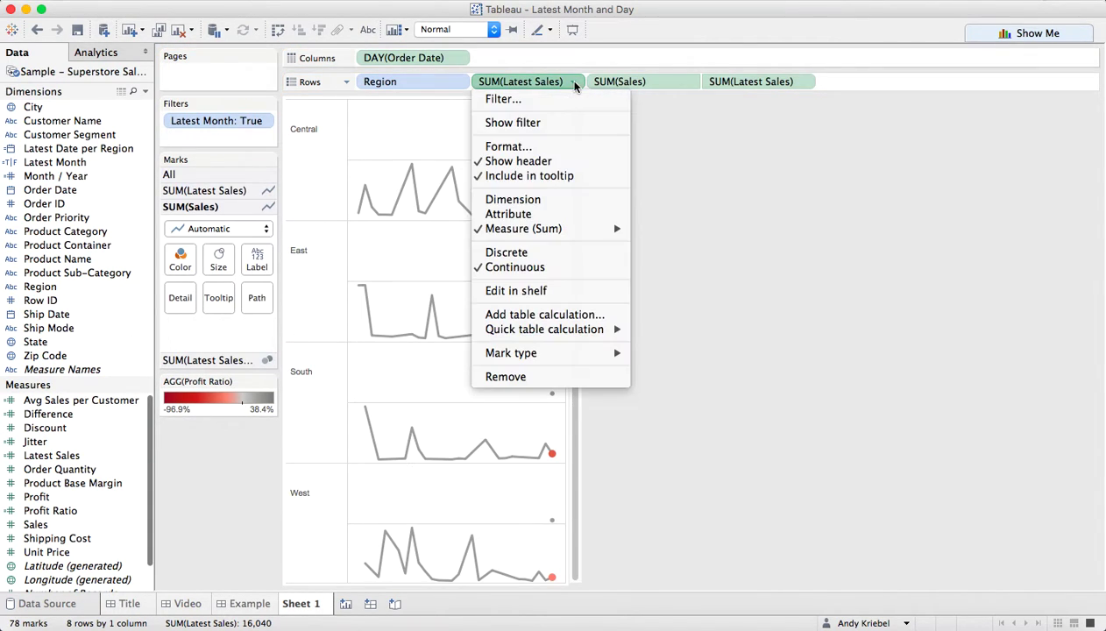
pyautogui.click(551, 255)
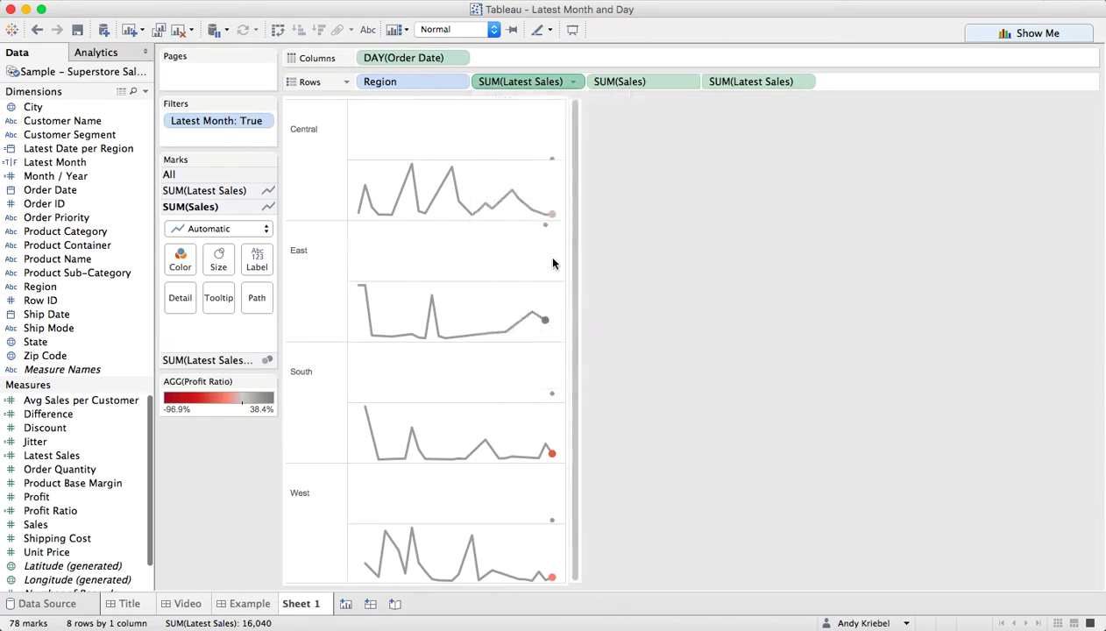
pyautogui.moveTo(520, 82); pyautogui.dragTo(838, 254)
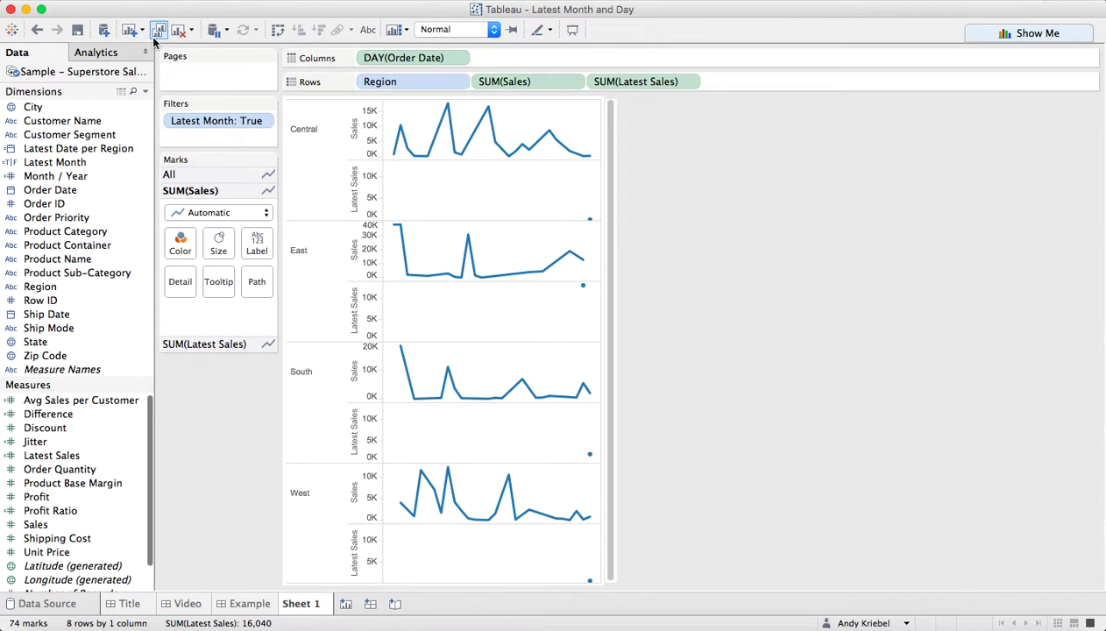
pyautogui.click(37, 30)
pyautogui.click(37, 31)
pyautogui.click(37, 31)
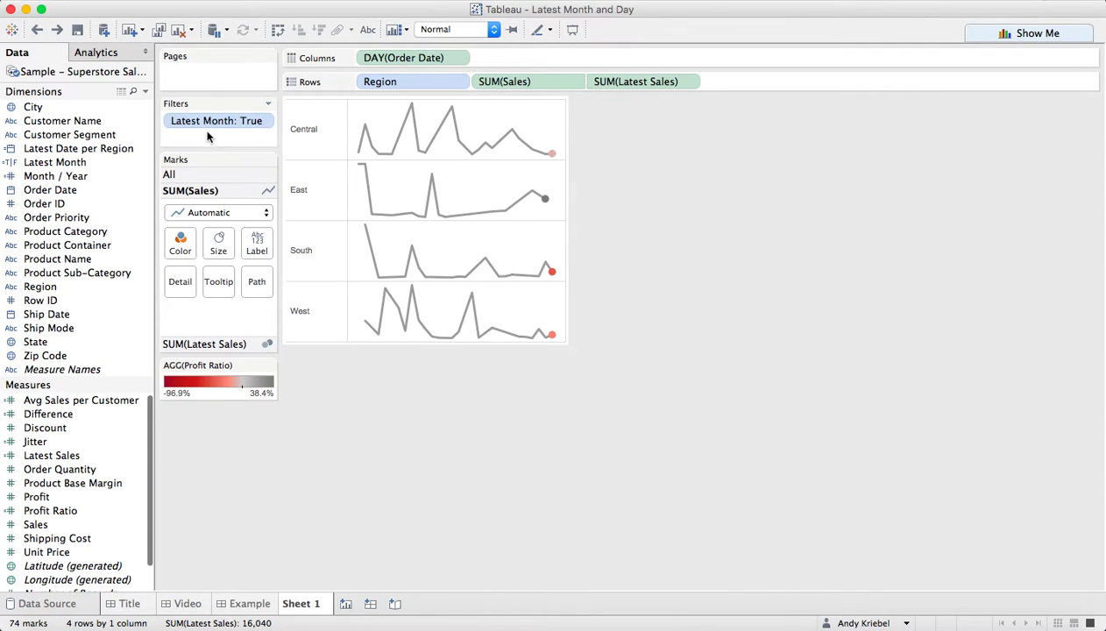
# Step: Review the formulas of the Latest Month and Latest Date per Region calculated fields, leaving both as they are
pyautogui.rightClick(55, 166)
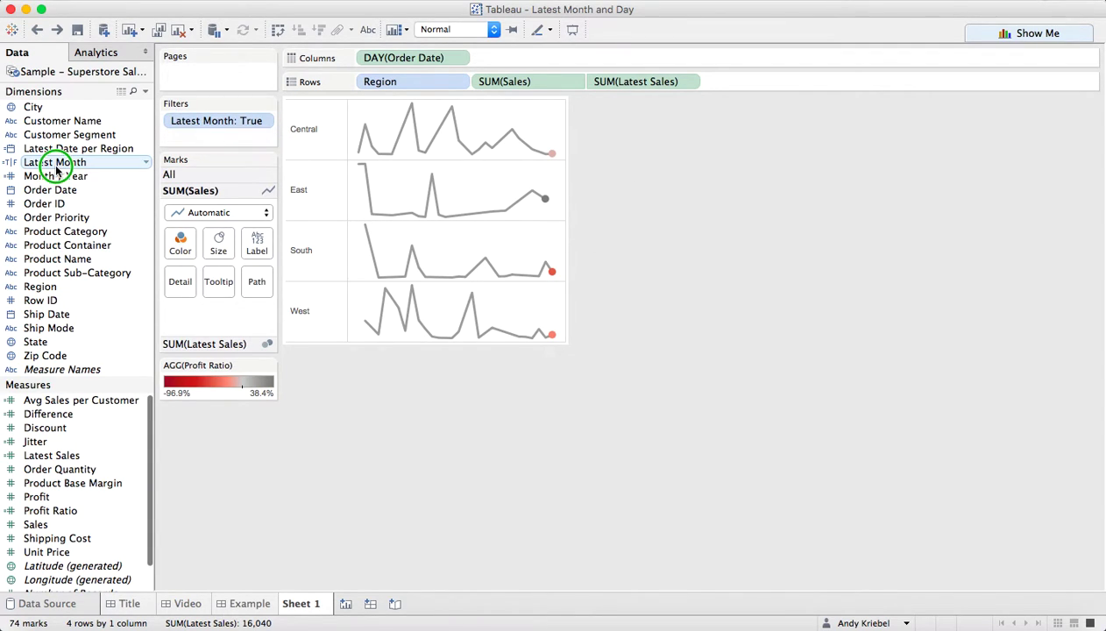
pyautogui.click(336, 278)
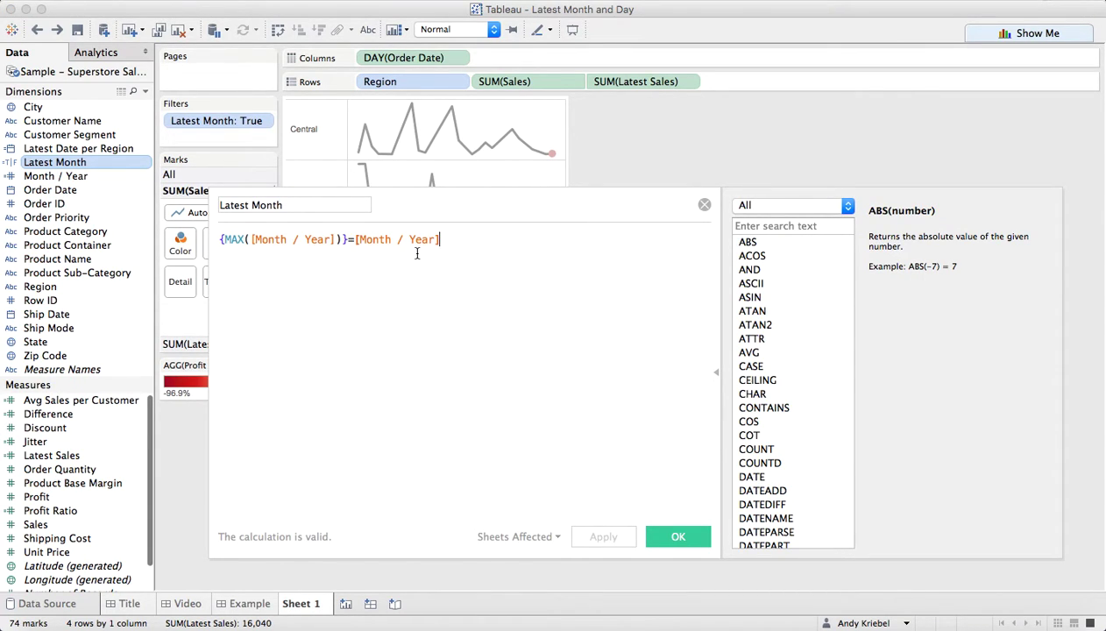
pyautogui.moveTo(219, 239); pyautogui.dragTo(349, 239)
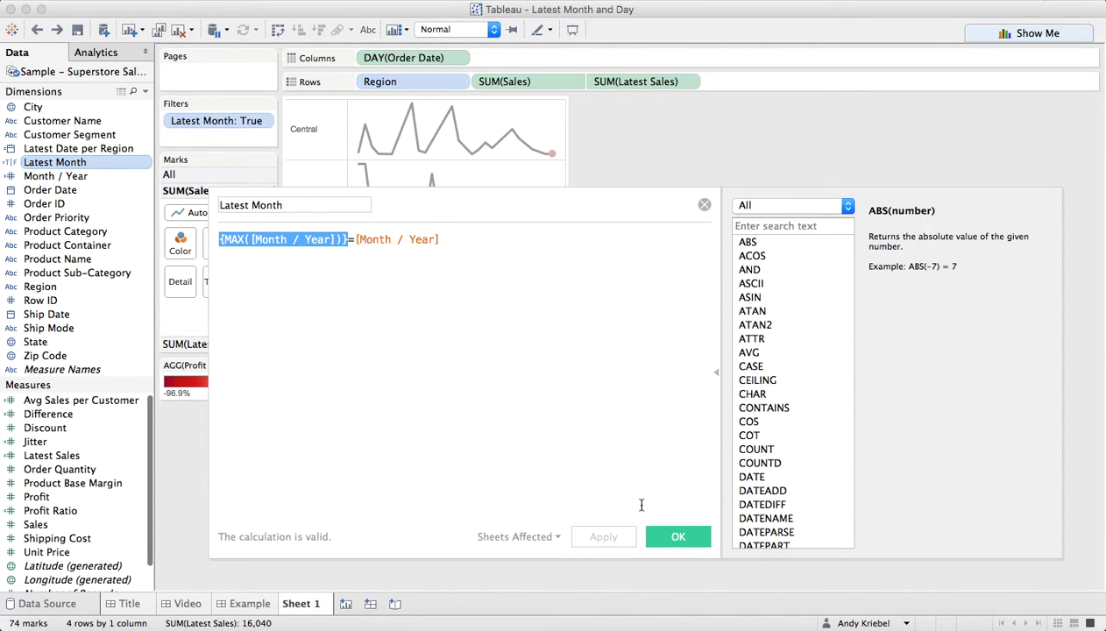
pyautogui.click(667, 533)
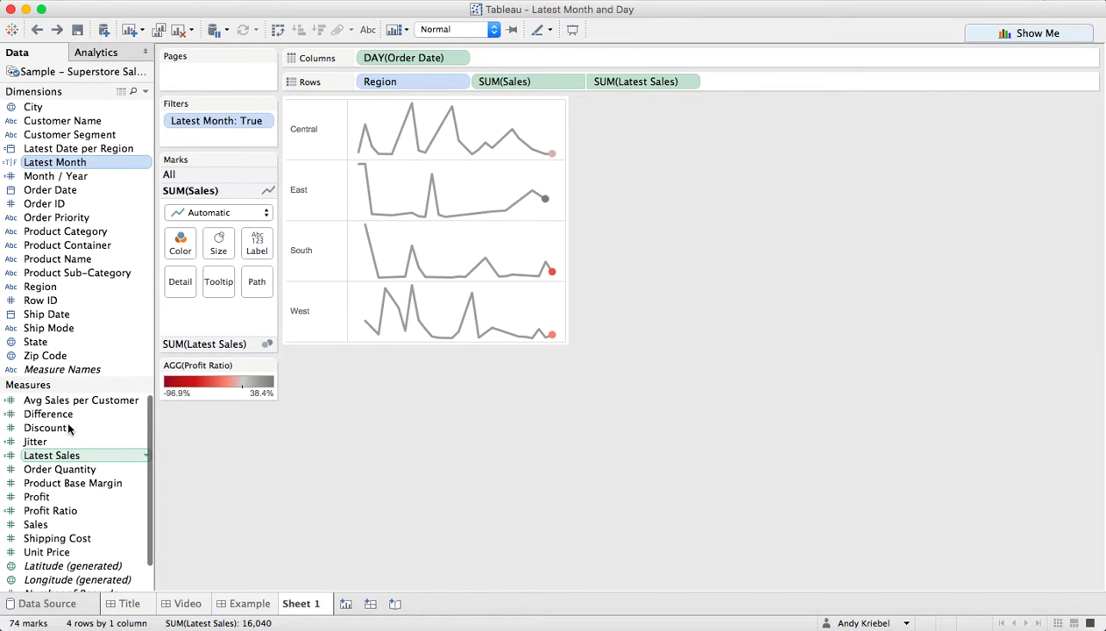
pyautogui.rightClick(77, 154)
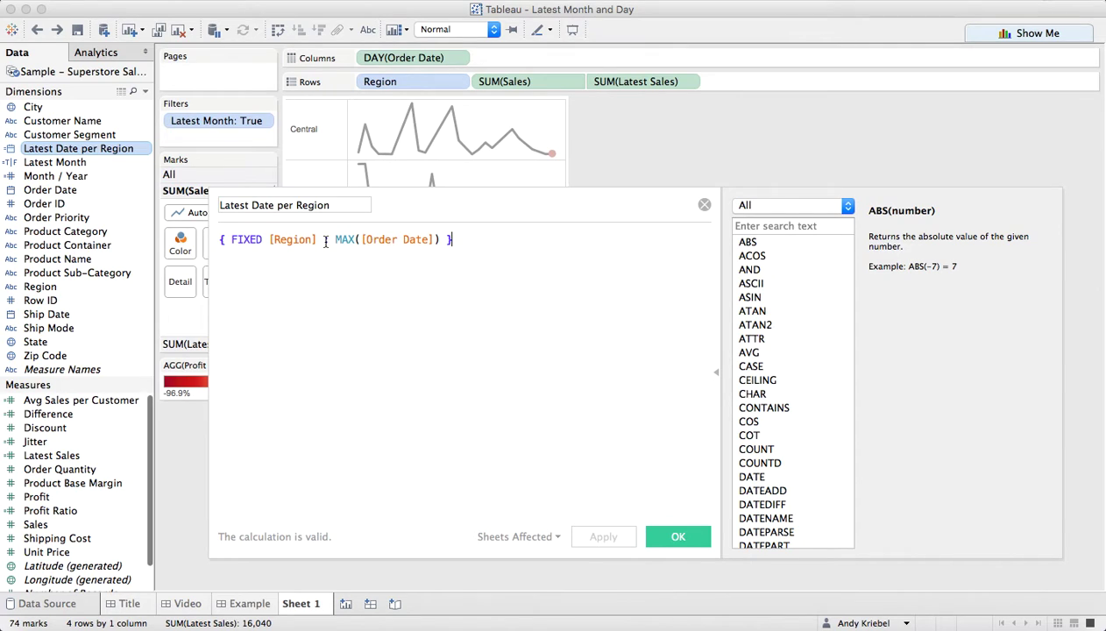
pyautogui.click(679, 541)
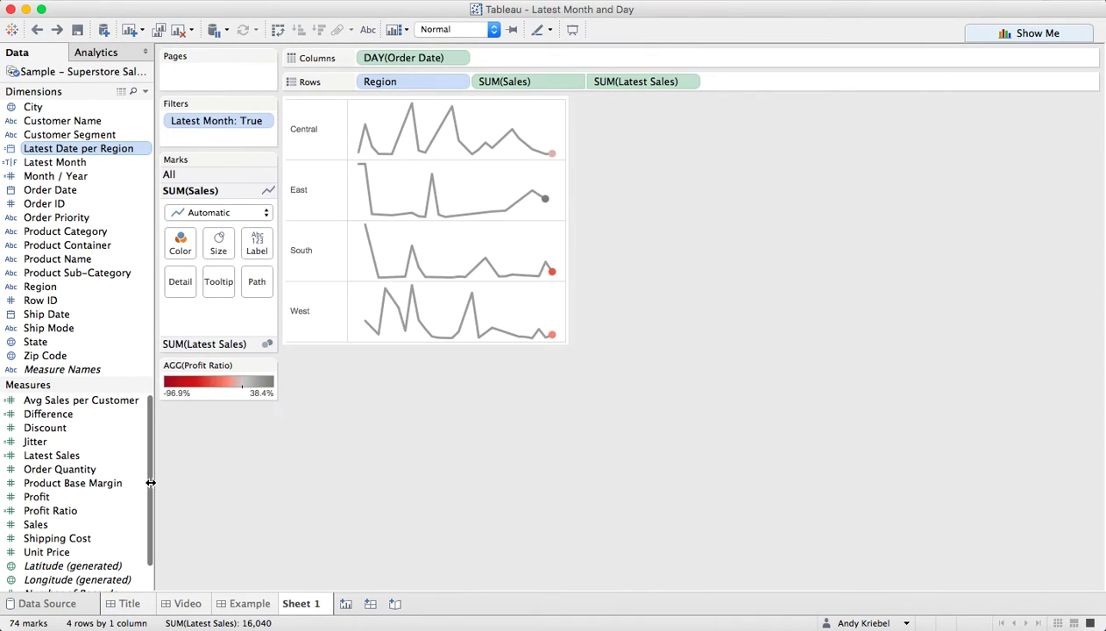
# Step: Open the Latest Sales calculated field to examine its formula
pyautogui.click(81, 454)
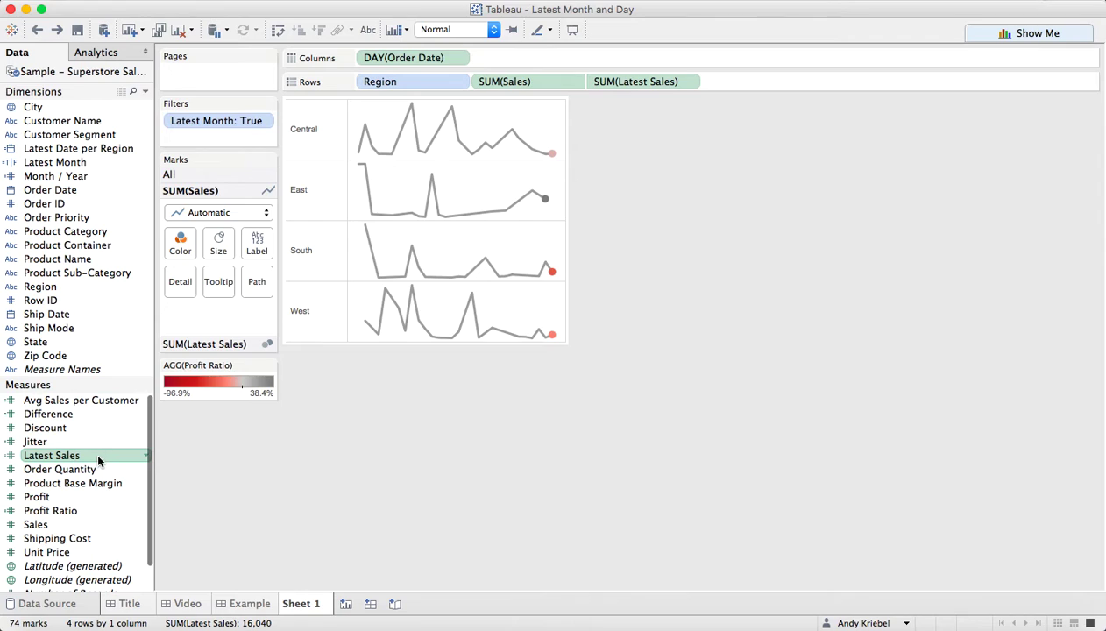
pyautogui.rightClick(101, 428)
pyautogui.click(91, 453)
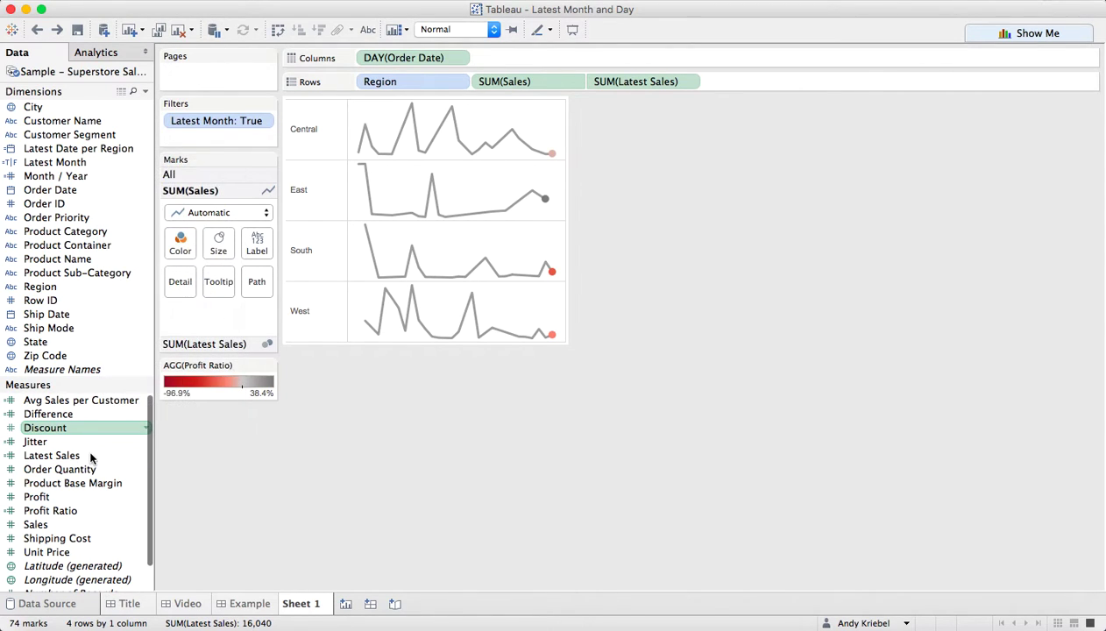
pyautogui.rightClick(91, 456)
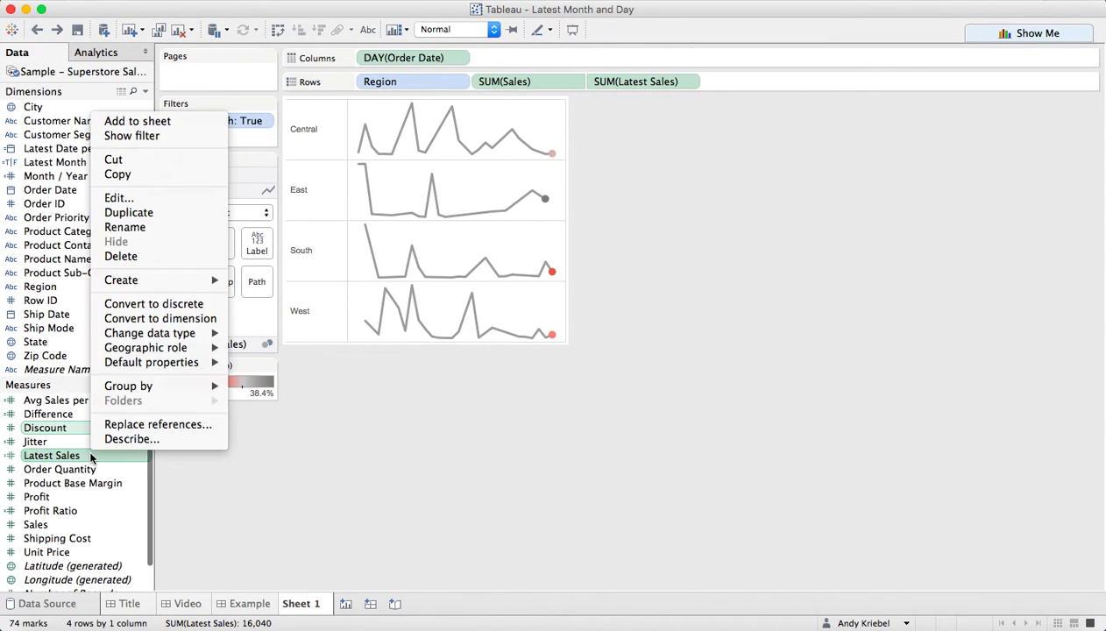
pyautogui.click(134, 198)
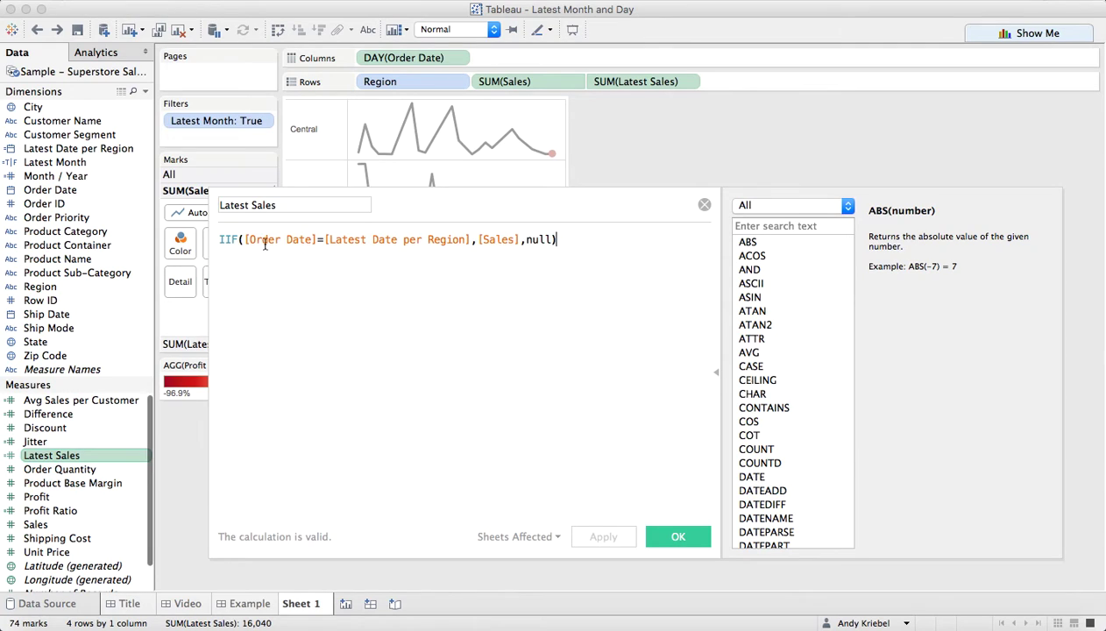